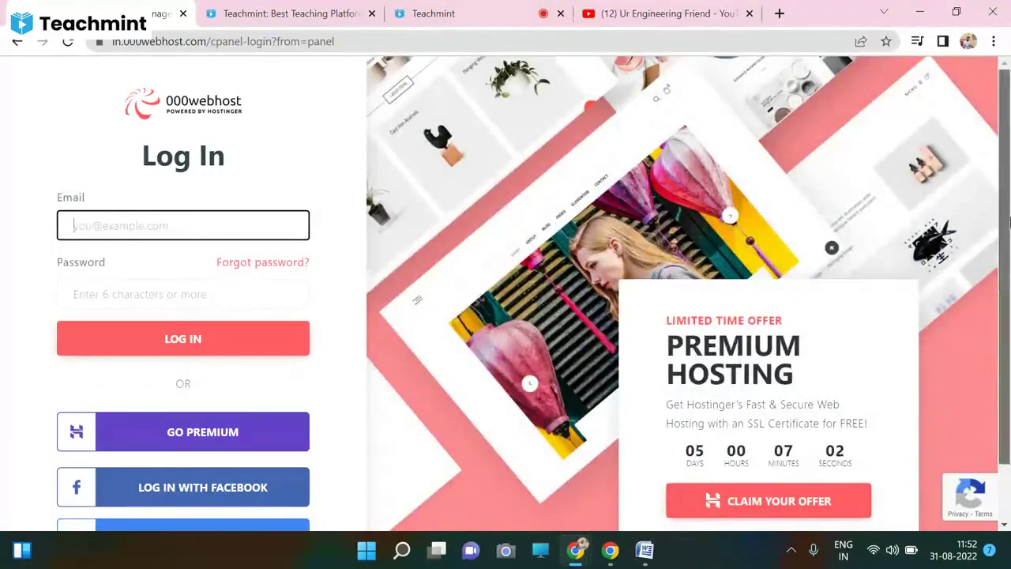
- Scroll down the 000webhost login page to reveal the Google sign-in option
{"action": "scroll", "coordinate": [843, 199], "scroll_direction": "down", "scroll_amount": 2}
- Log in with the Google account and skip the Chrome recommendation slide
{"action": "left_click", "coordinate": [220, 478]}
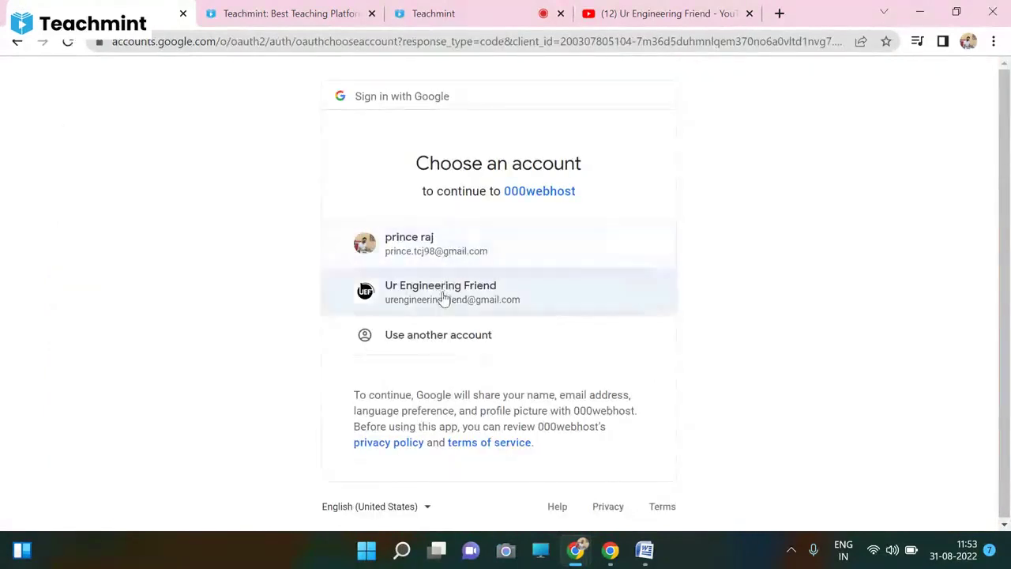
{"action": "left_click", "coordinate": [442, 295]}
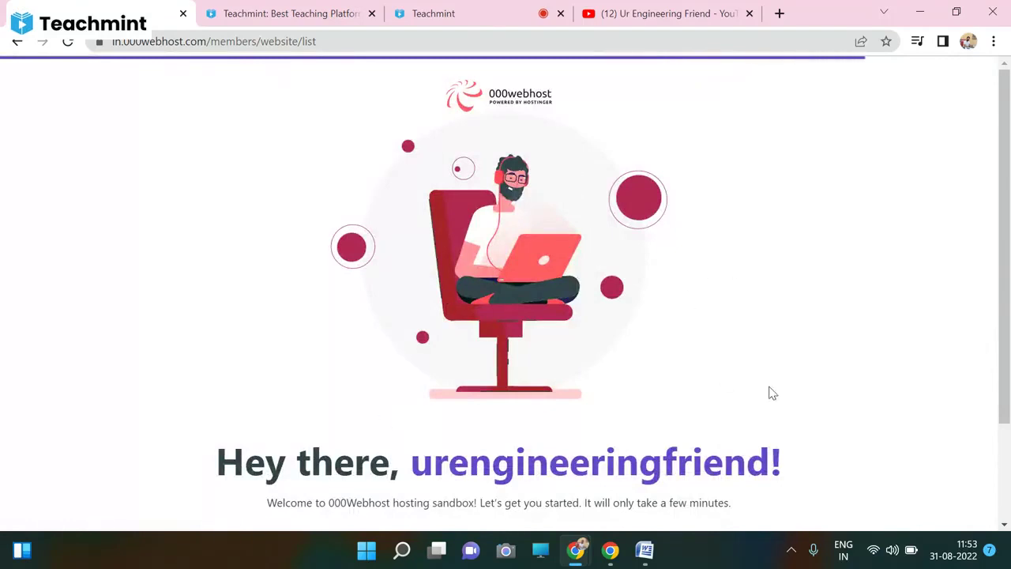
{"action": "scroll", "coordinate": [1007, 251], "scroll_direction": "down", "scroll_amount": 2}
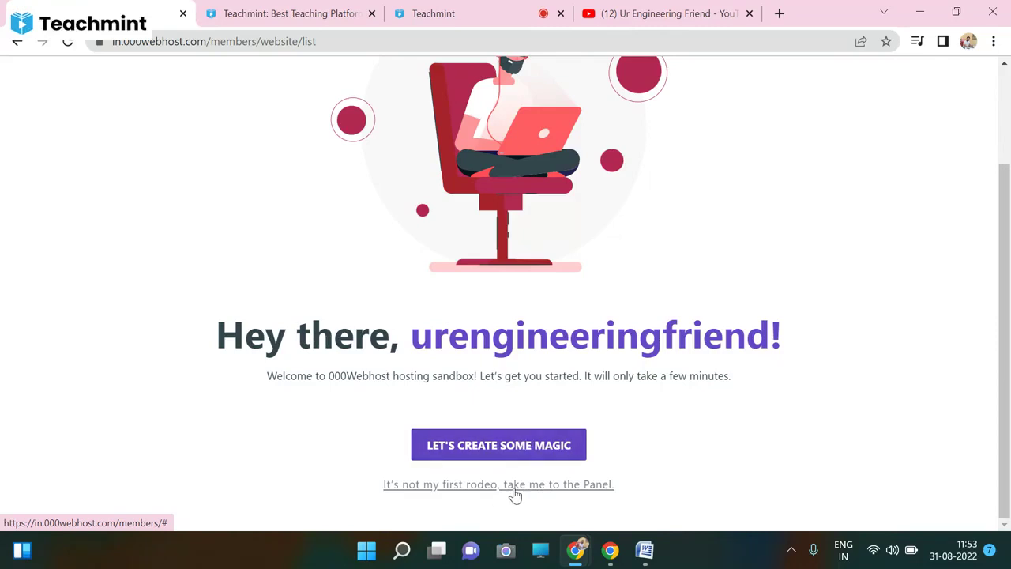
{"action": "scroll", "coordinate": [519, 489], "scroll_direction": "down", "scroll_amount": 1}
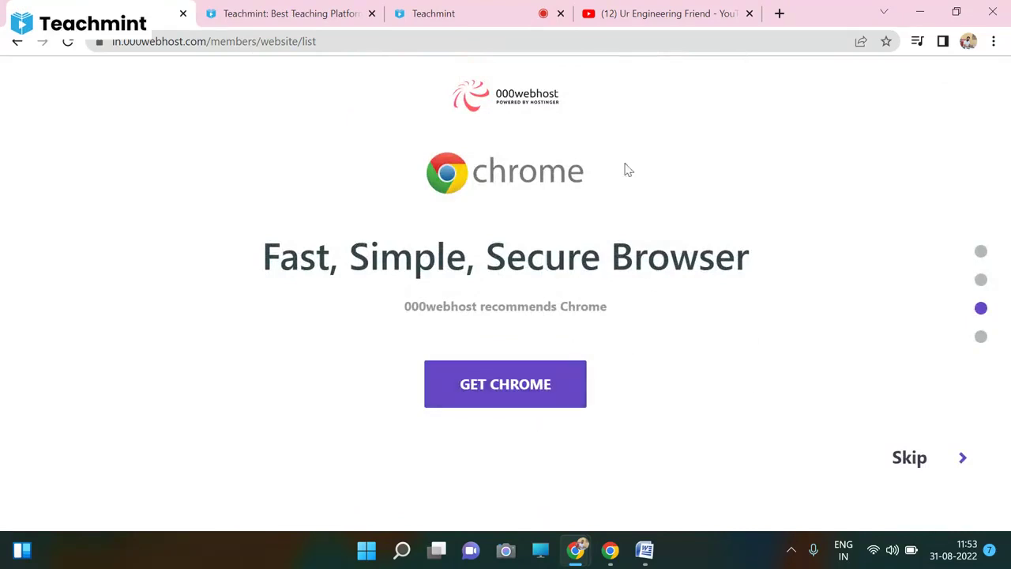
{"action": "left_click", "coordinate": [906, 471]}
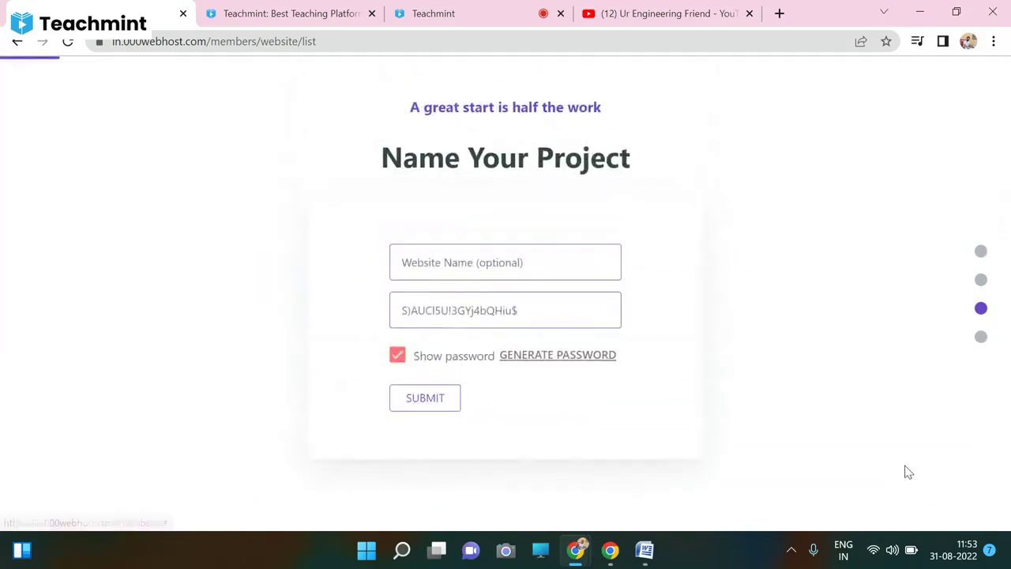
- Enter the website name 'UEF Practice Website' and a new password, then attempt to submit
{"action": "left_click", "coordinate": [555, 269]}
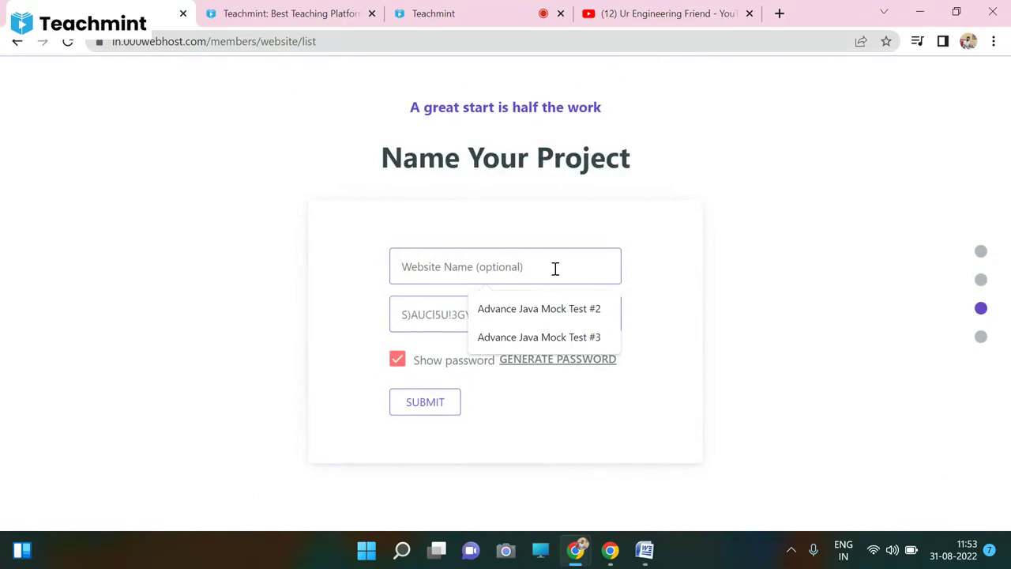
{"action": "type", "text": "UEF "}
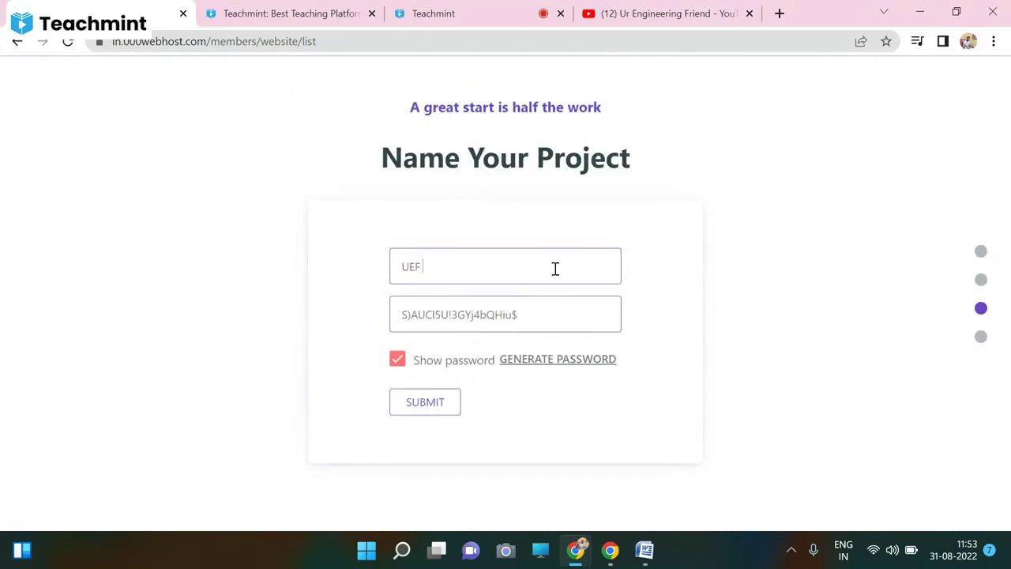
{"action": "type", "text": "Practice"}
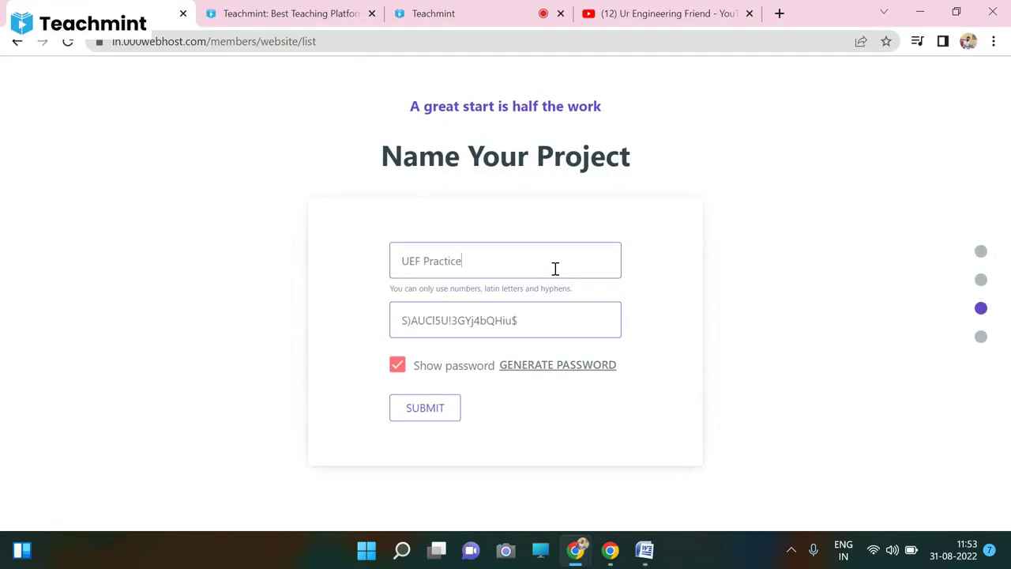
{"action": "type", "text": " Website"}
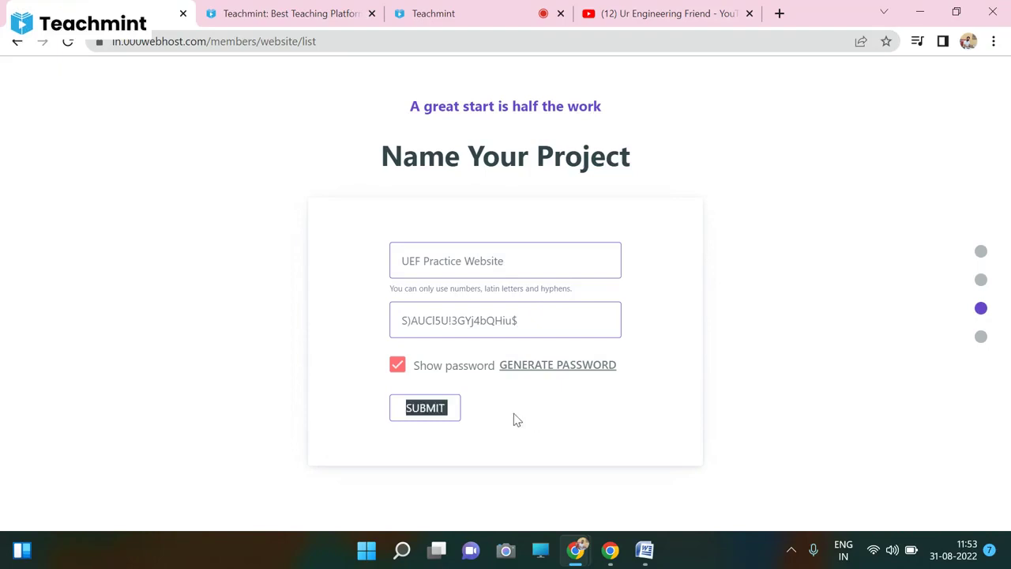
{"action": "left_click", "coordinate": [398, 366]}
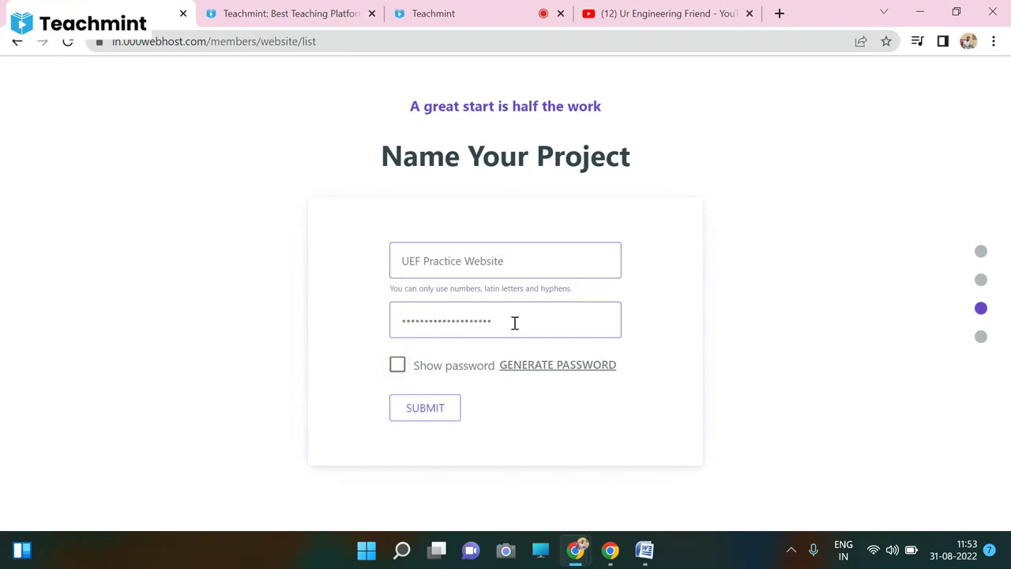
{"action": "key", "text": "BackSpace"}
{"action": "key", "text": "BackSpace"}
{"action": "key", "text": "BackSpace"}
{"action": "key", "text": "BackSpace"}
{"action": "key", "text": "BackSpace"}
{"action": "key", "text": "BackSpace"}
{"action": "key", "text": "BackSpace"}
{"action": "key", "text": "BackSpace"}
{"action": "key", "text": "BackSpace"}
{"action": "key", "text": "BackSpace"}
{"action": "key", "text": "BackSpace"}
{"action": "key", "text": "BackSpace"}
{"action": "key", "text": "BackSpace"}
{"action": "key", "text": "BackSpace"}
{"action": "key", "text": "BackSpace"}
{"action": "key", "text": "BackSpace"}
{"action": "key", "text": "BackSpace"}
{"action": "key", "text": "BackSpace"}
{"action": "key", "text": "BackSpace"}
{"action": "key", "text": "BackSpace"}
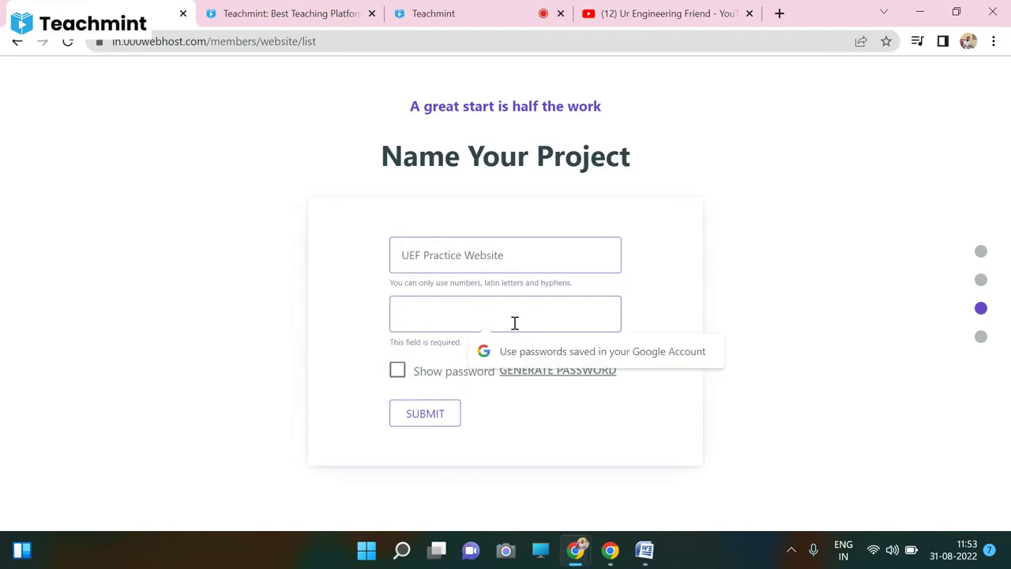
{"action": "type", "text": "a"}
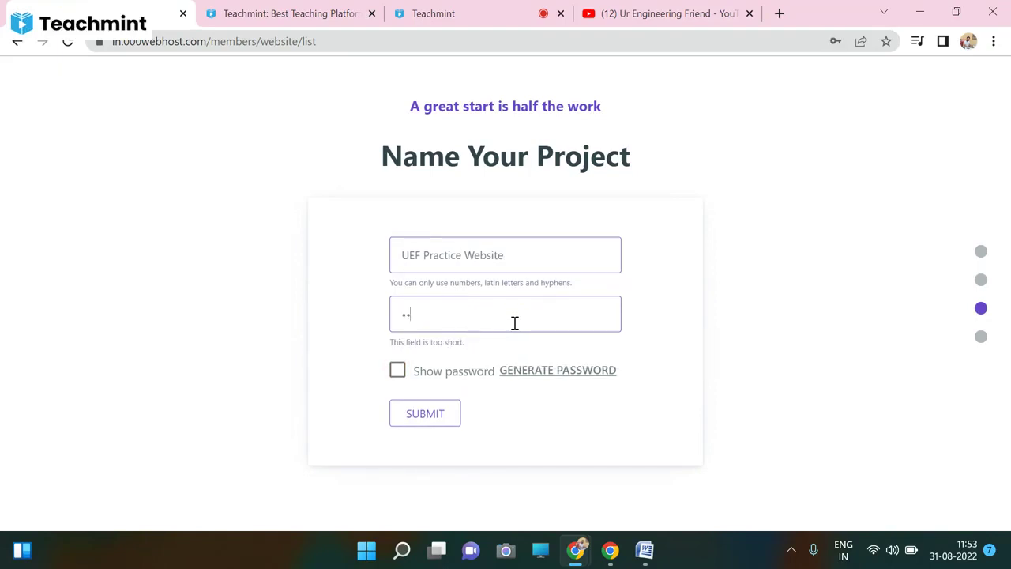
{"action": "type", "text": "aaaaaaaaaaaa"}
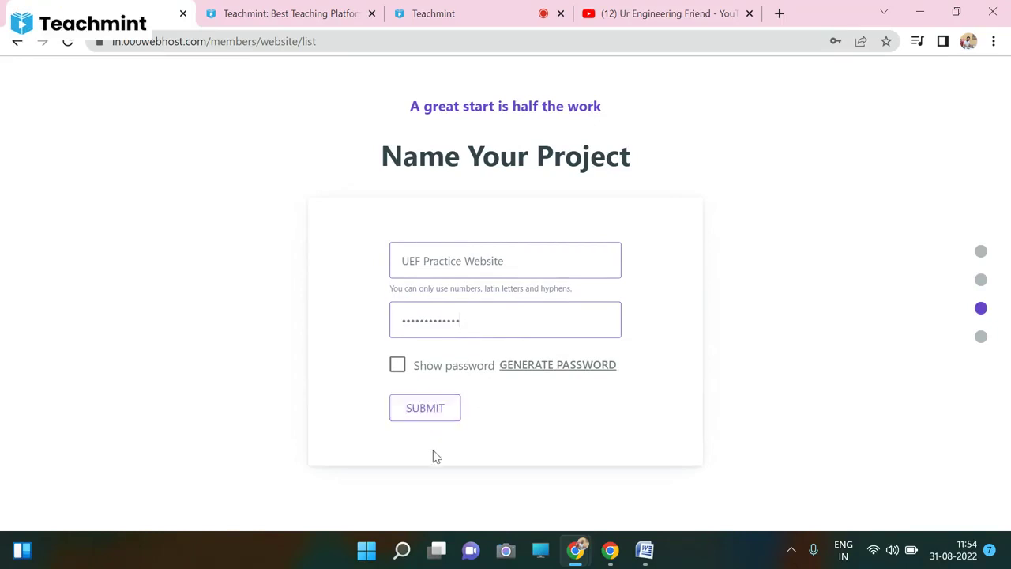
{"action": "double_click", "coordinate": [465, 320]}
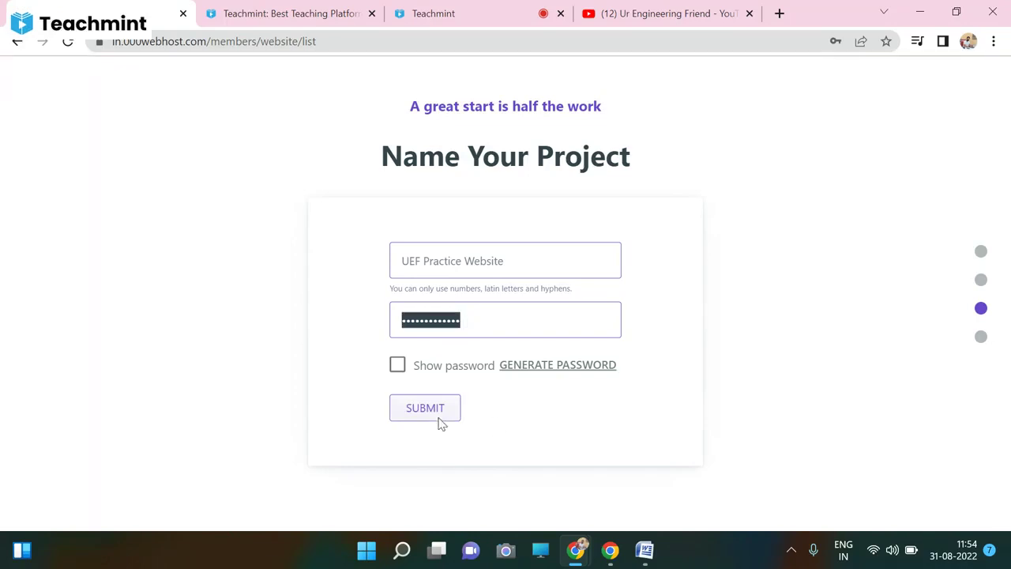
{"action": "left_click", "coordinate": [561, 514]}
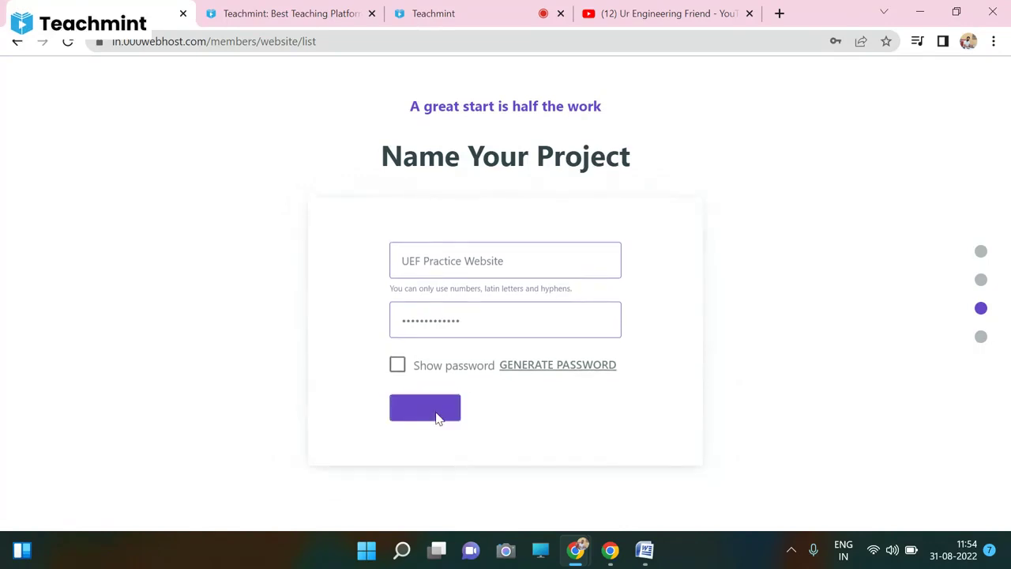
- Retype the website password and submit the project form again
{"action": "left_click", "coordinate": [468, 320]}
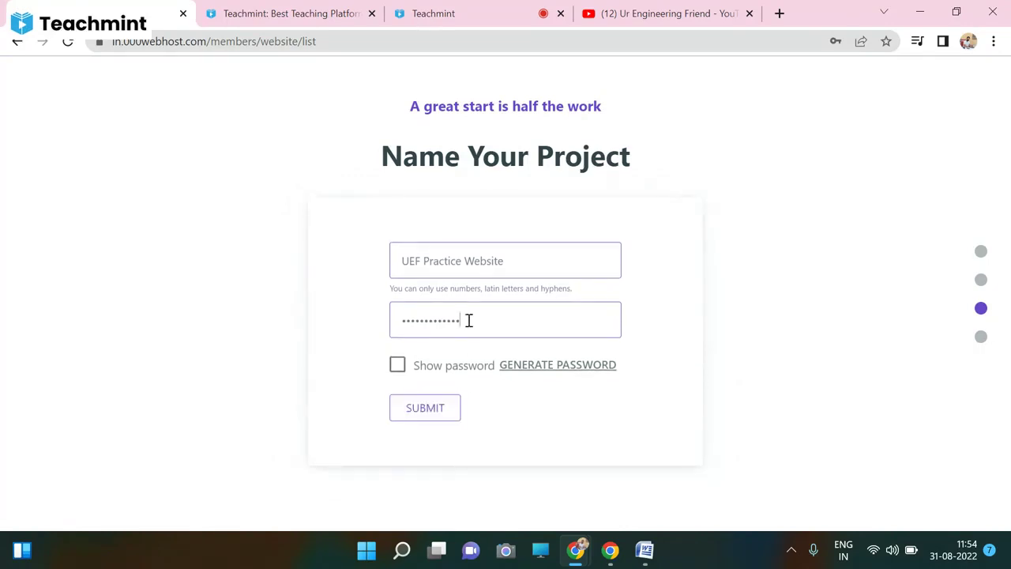
{"action": "key", "text": "ctrl+a"}
{"action": "key", "text": "BackSpace"}
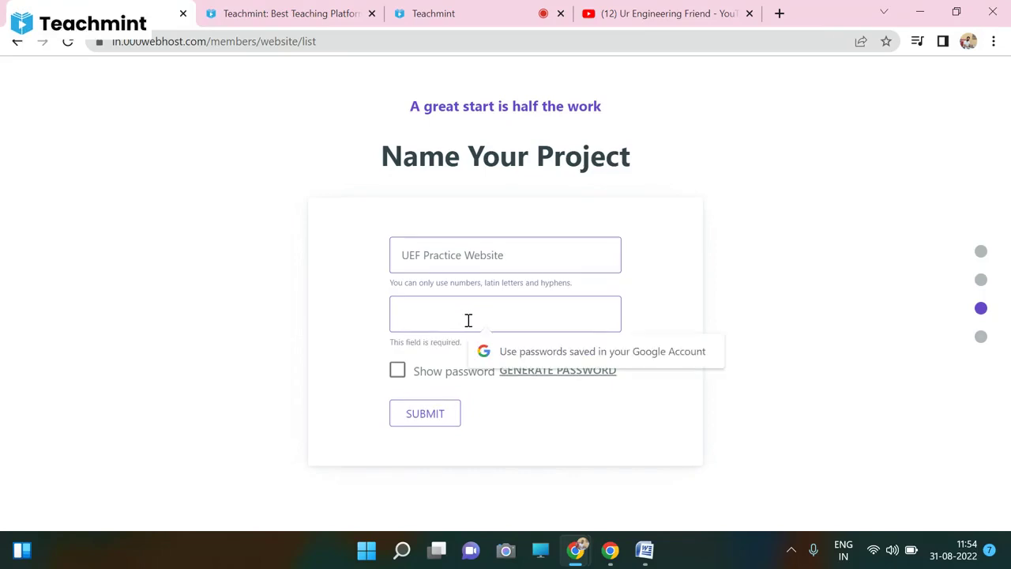
{"action": "type", "text": "a"}
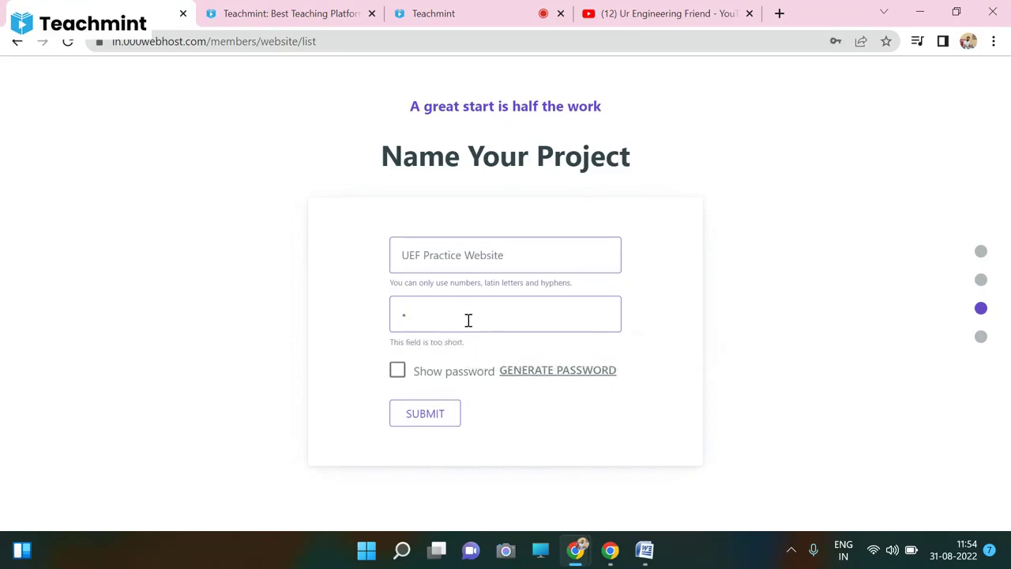
{"action": "type", "text": "aaaaaaaaa"}
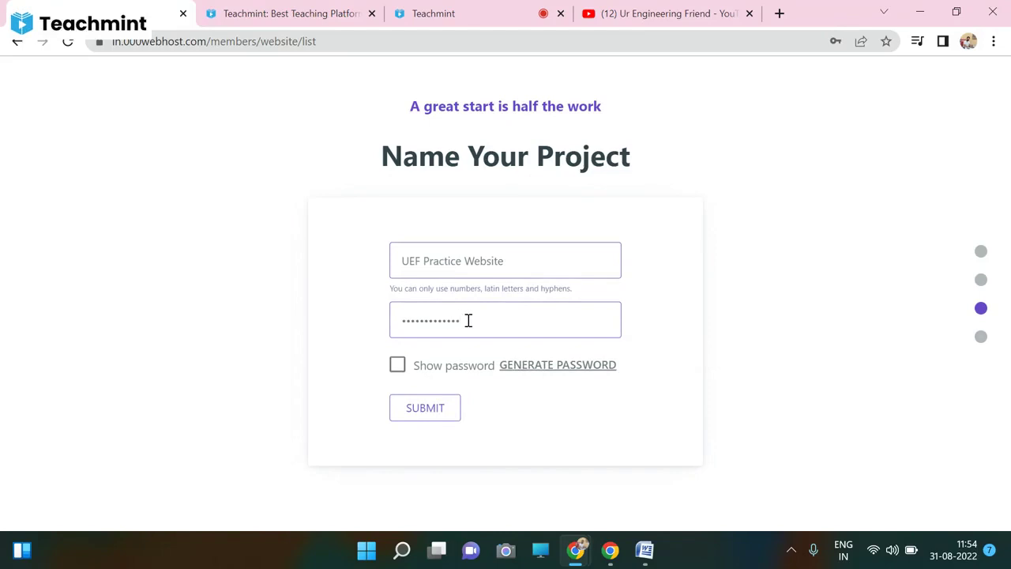
{"action": "left_click", "coordinate": [432, 415]}
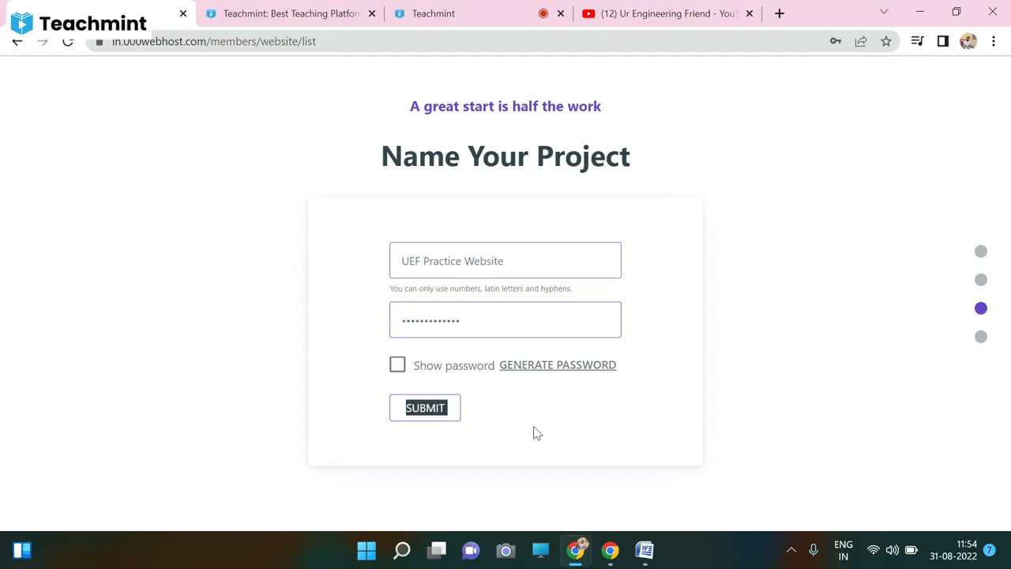
- Clear the password field and enter a replacement password once more
{"action": "left_click", "coordinate": [489, 330]}
{"action": "key", "text": "ctrl+a"}
{"action": "key", "text": "BackSpace"}
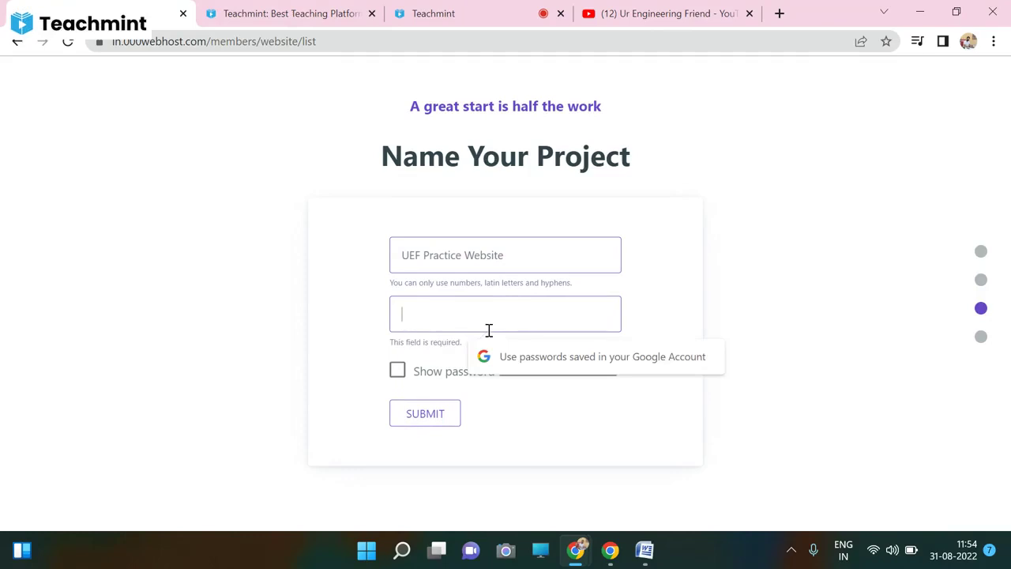
{"action": "type", "text": "••"}
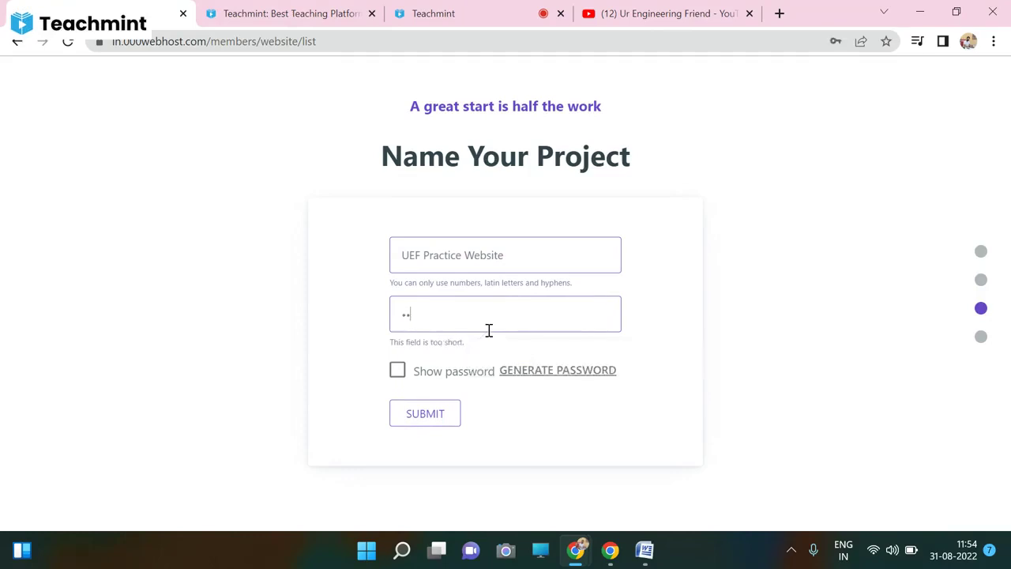
{"action": "key", "text": "BackSpace"}
{"action": "key", "text": "BackSpace"}
{"action": "type", "text": "••••••••••"}
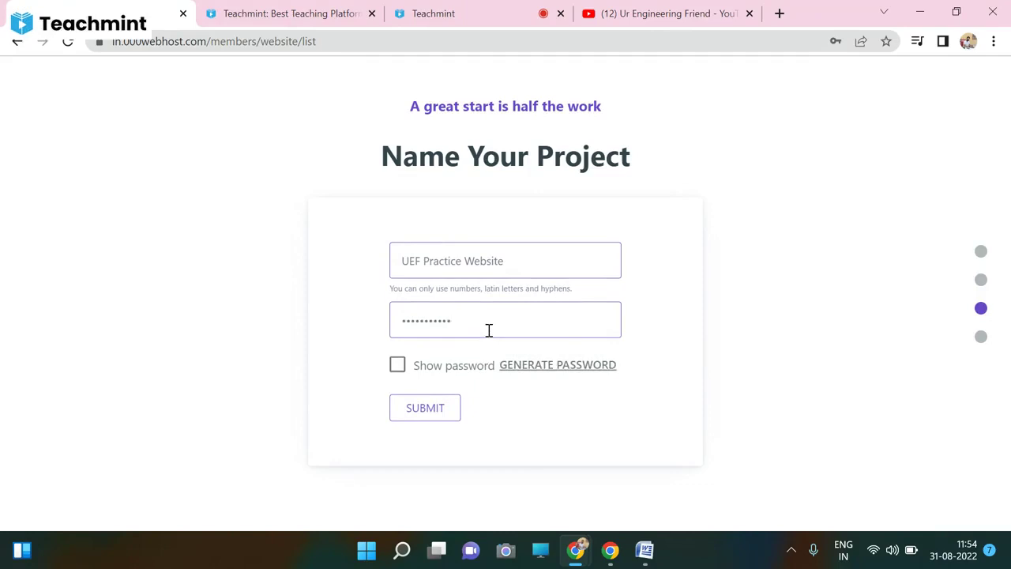
{"action": "type", "text": "••"}
- Submit the form, generate a random password and resubmit
{"action": "left_click", "coordinate": [433, 416]}
{"action": "left_click", "coordinate": [526, 365]}
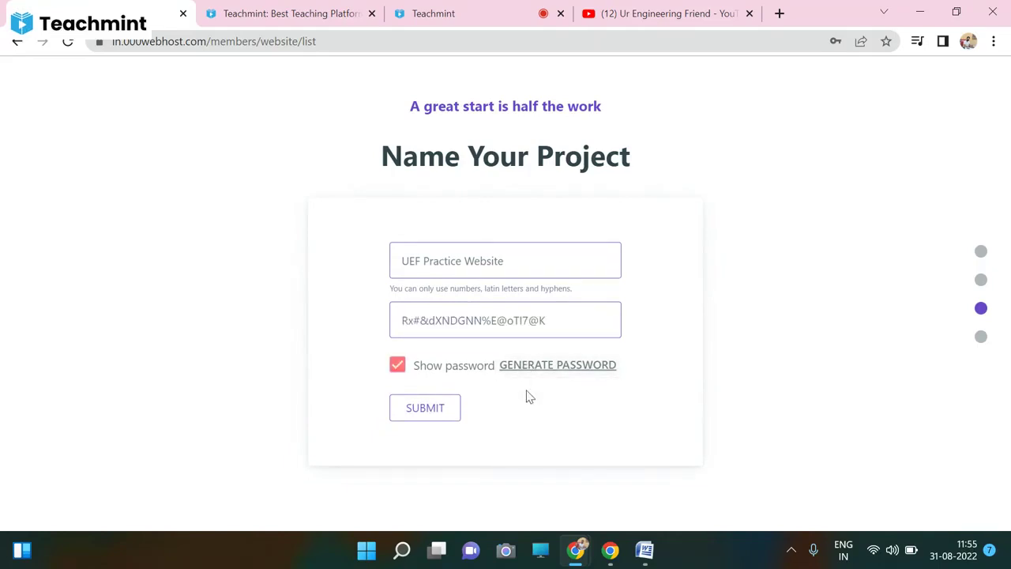
{"action": "left_click", "coordinate": [444, 414]}
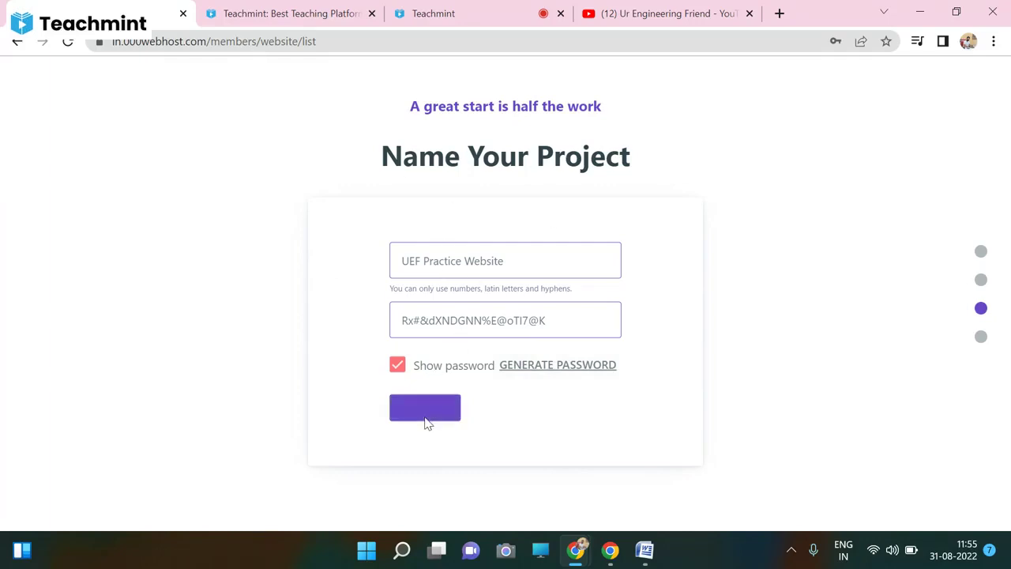
- Select the generated password text, then reload the page to restart setup
{"action": "triple_click", "coordinate": [483, 314]}
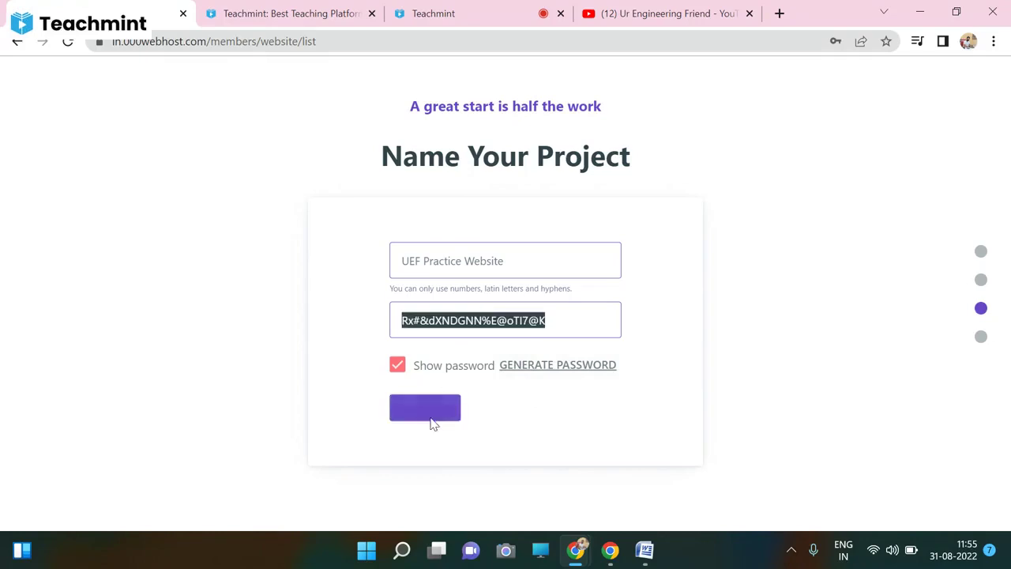
{"action": "left_click", "coordinate": [818, 291]}
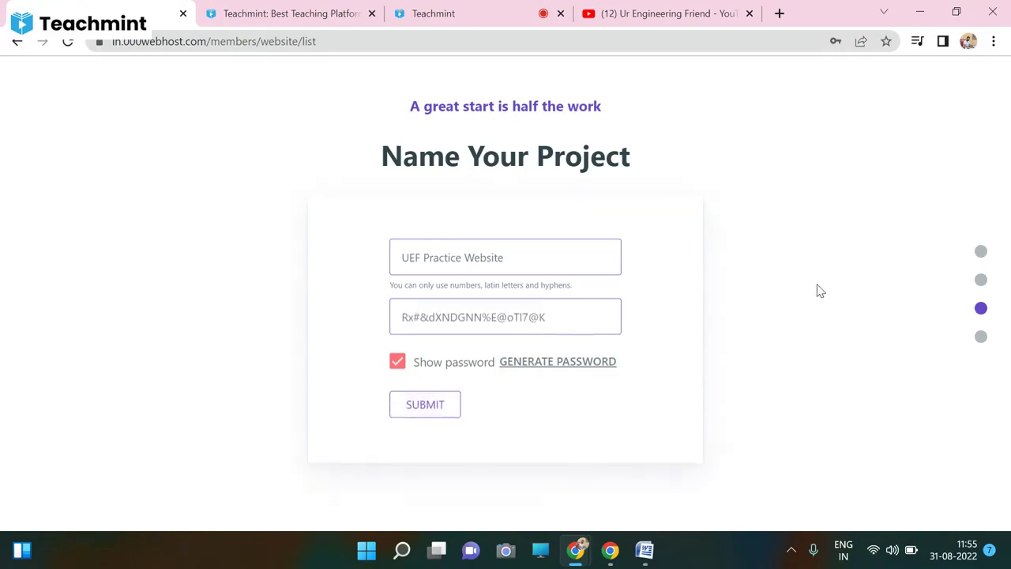
{"action": "left_click_drag", "start_coordinate": [819, 291], "coordinate": [982, 361]}
{"action": "left_click", "coordinate": [681, 377]}
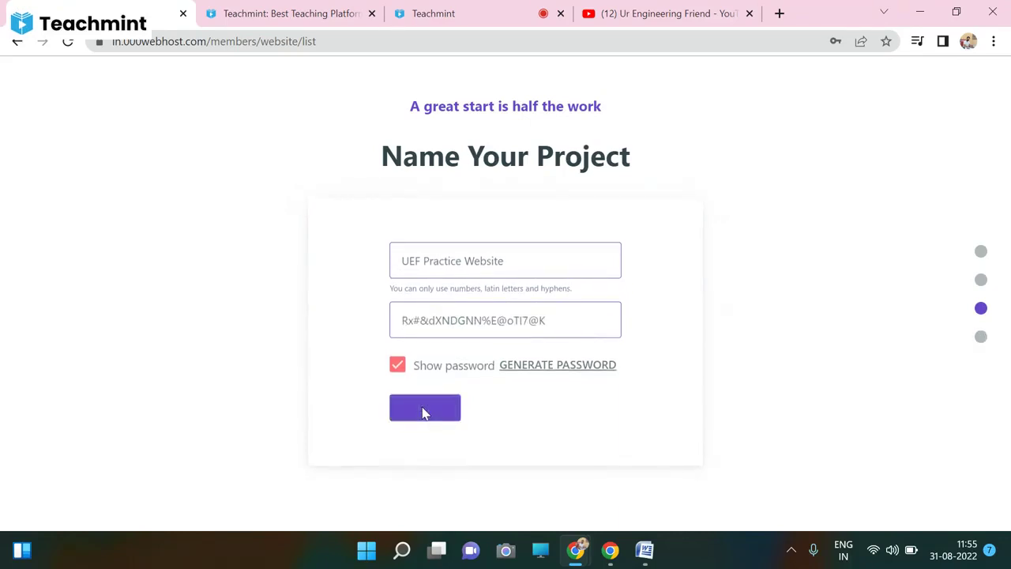
{"action": "left_click", "coordinate": [68, 44]}
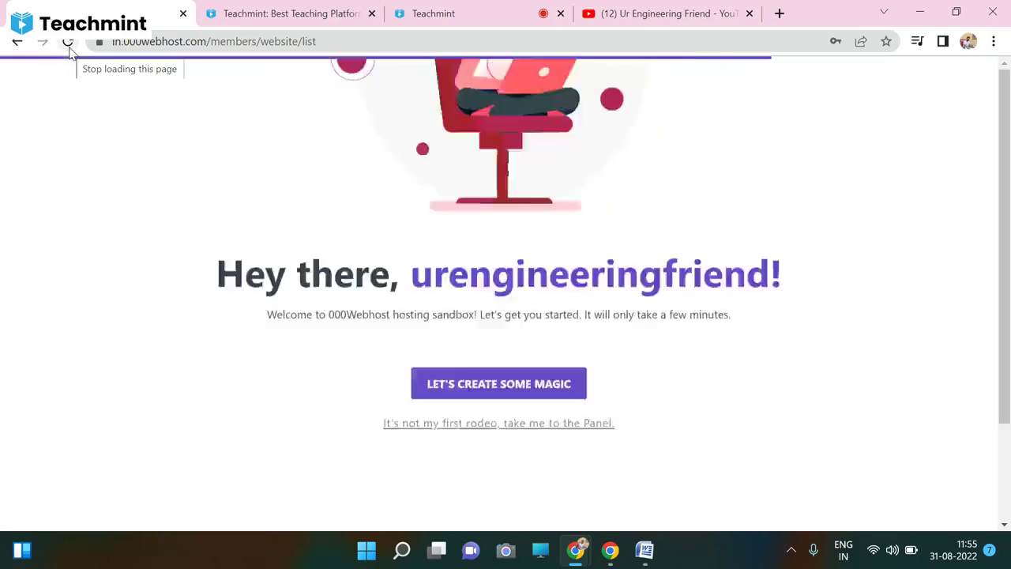
- Start a new website and name it 'UEF Practice website'
{"action": "scroll", "coordinate": [518, 469], "scroll_direction": "down", "scroll_amount": 2}
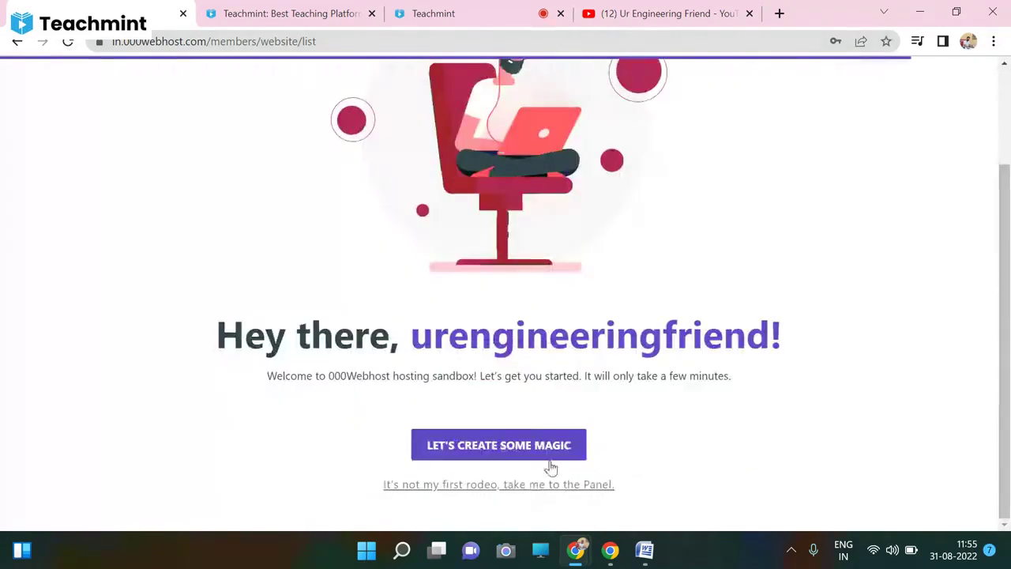
{"action": "left_click", "coordinate": [515, 485]}
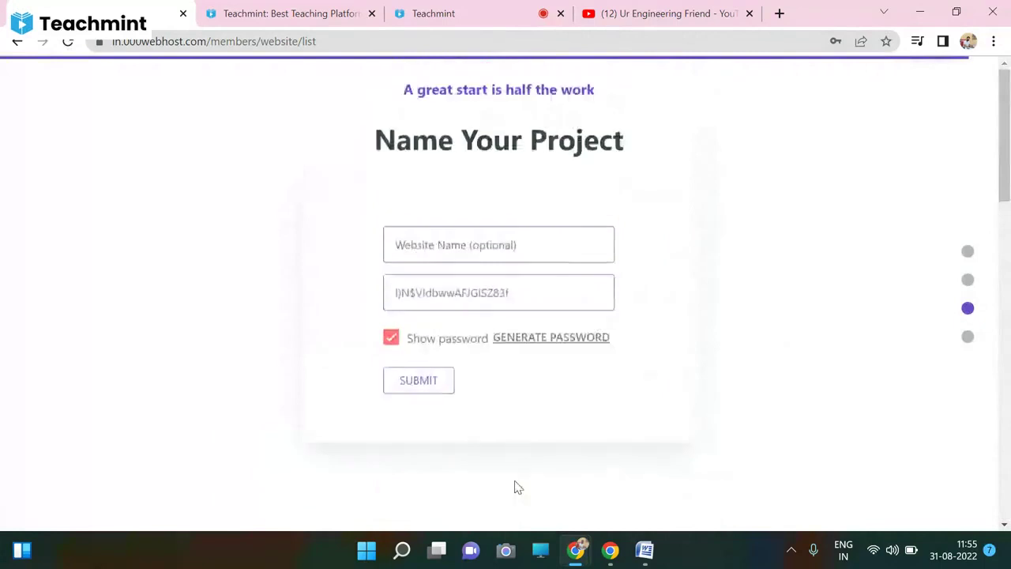
{"action": "left_click", "coordinate": [475, 258]}
{"action": "type", "text": "U"}
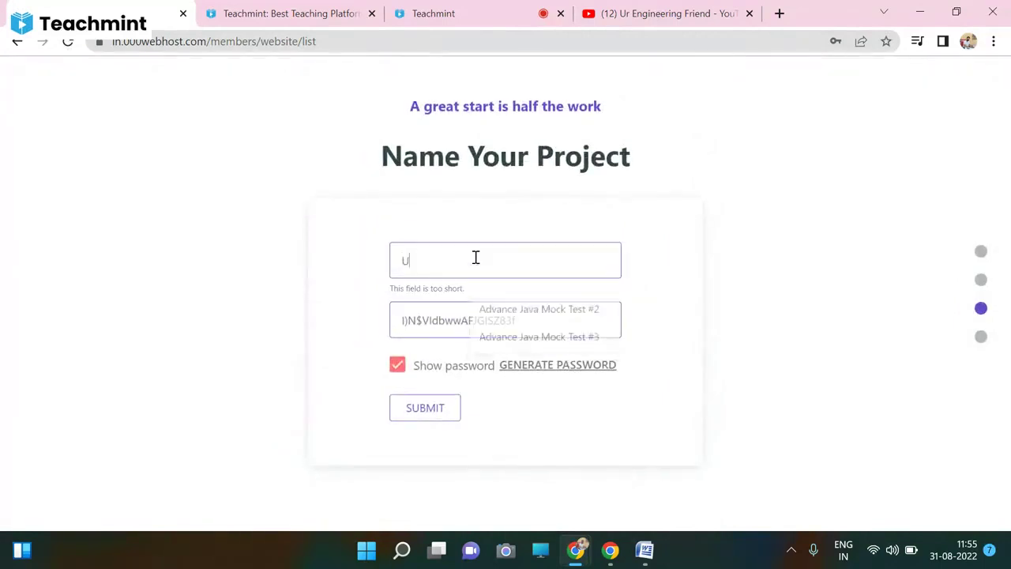
{"action": "type", "text": "EF Pra"}
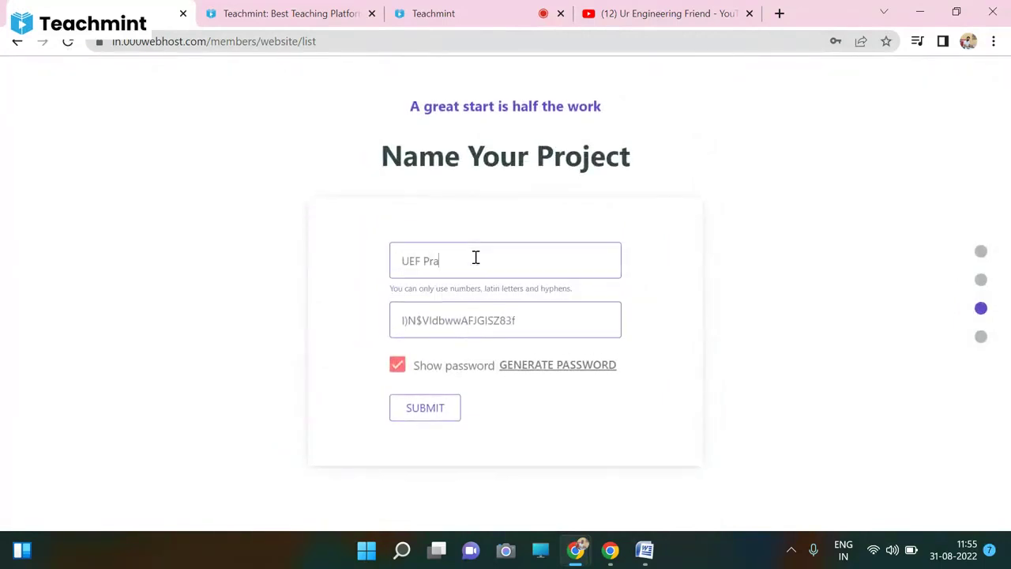
{"action": "type", "text": "ct"}
{"action": "key", "text": "BackSpace"}
{"action": "type", "text": "ctice website"}
- Replace the generated password with your own and submit the project
{"action": "triple_click", "coordinate": [500, 323]}
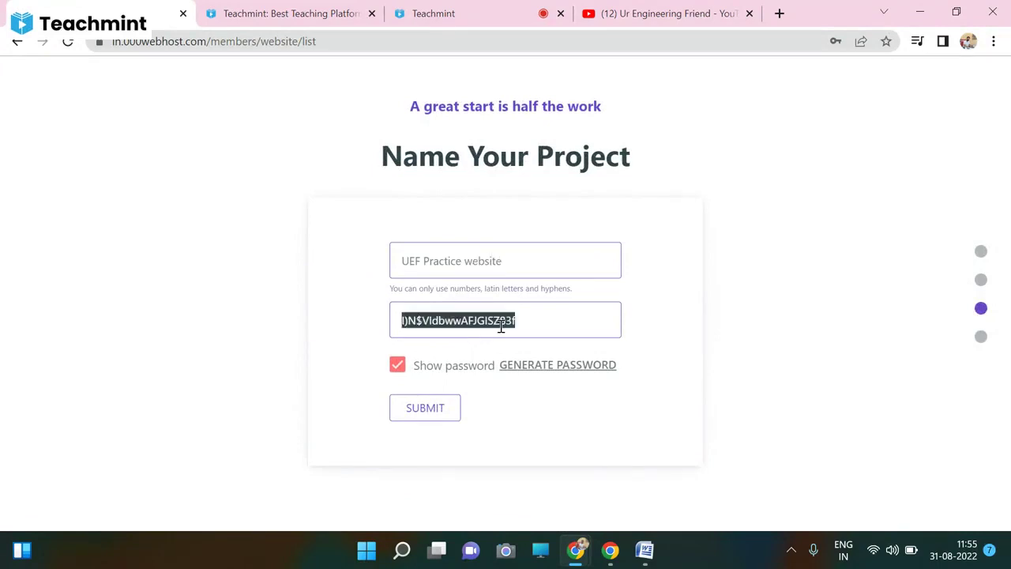
{"action": "key", "text": "BackSpace"}
{"action": "left_click", "coordinate": [400, 378]}
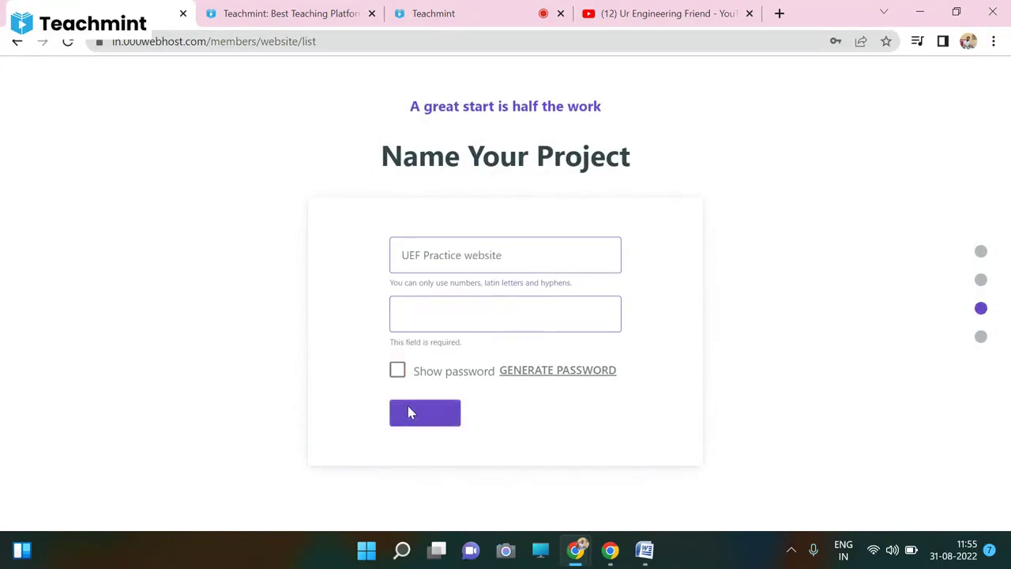
{"action": "left_click", "coordinate": [434, 315]}
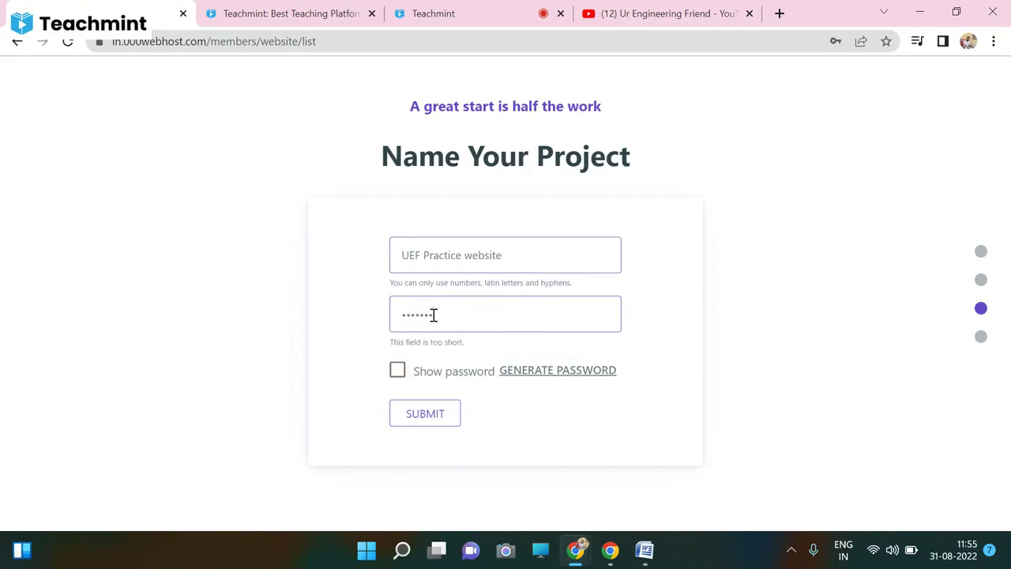
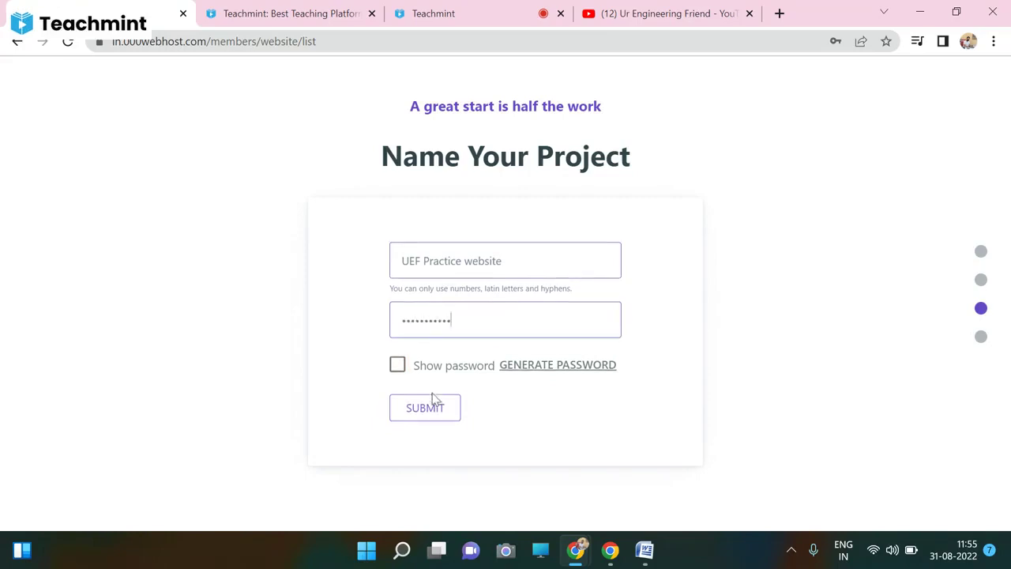
{"action": "left_click", "coordinate": [431, 414]}
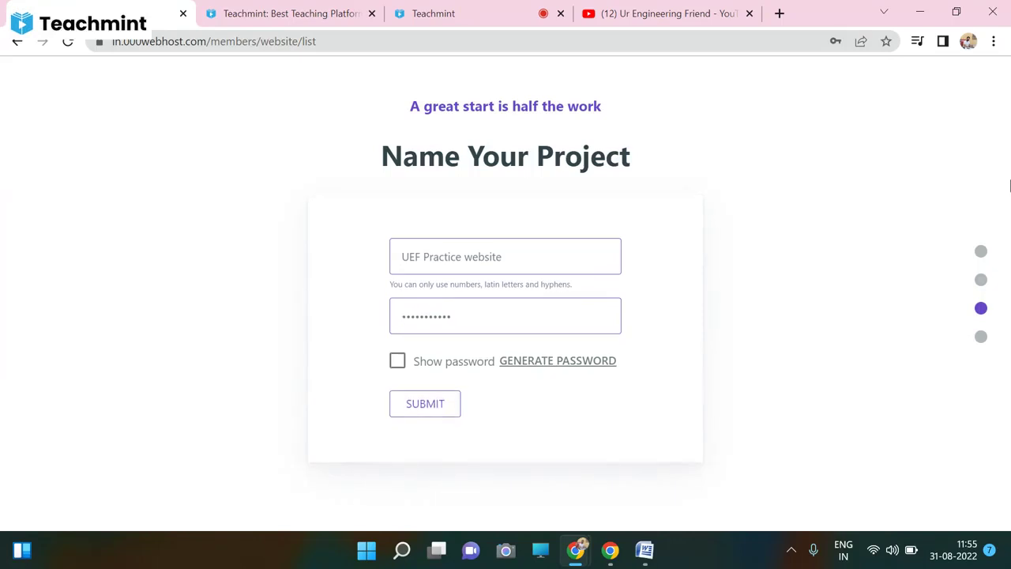
- Generate a new random password, select it, then go back to the previous page
{"action": "left_click", "coordinate": [543, 362]}
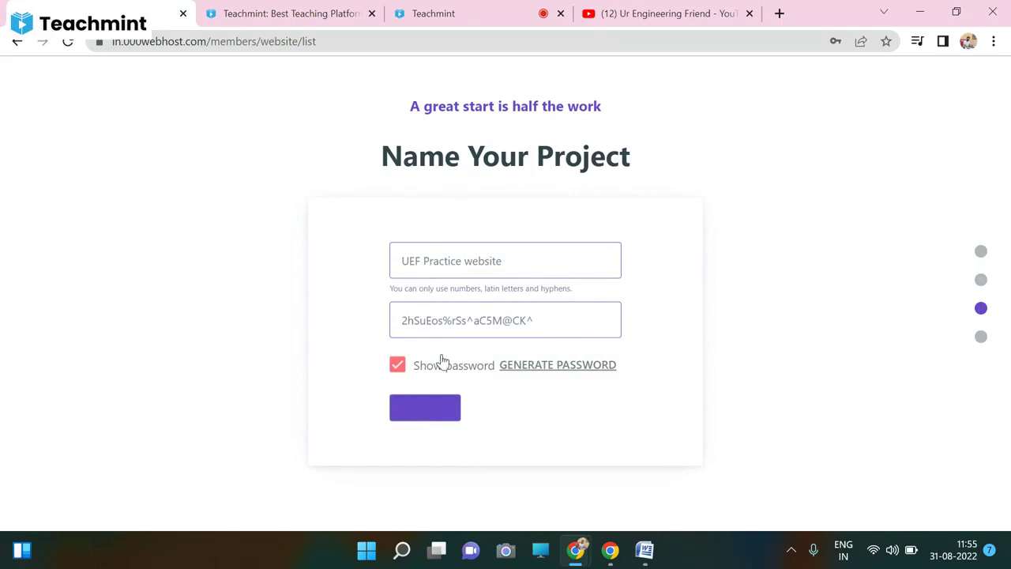
{"action": "triple_click", "coordinate": [472, 306]}
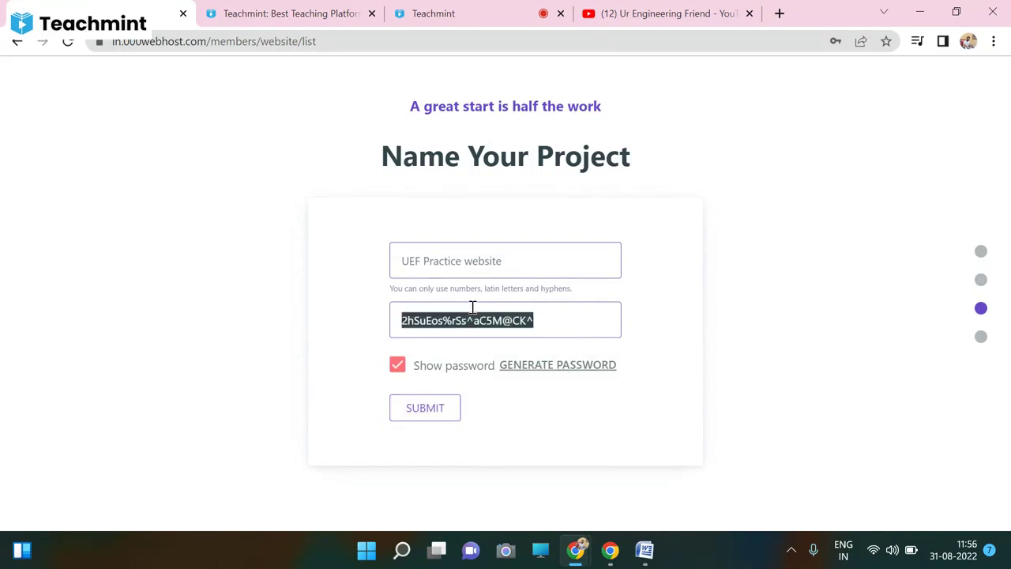
{"action": "left_click", "coordinate": [835, 302]}
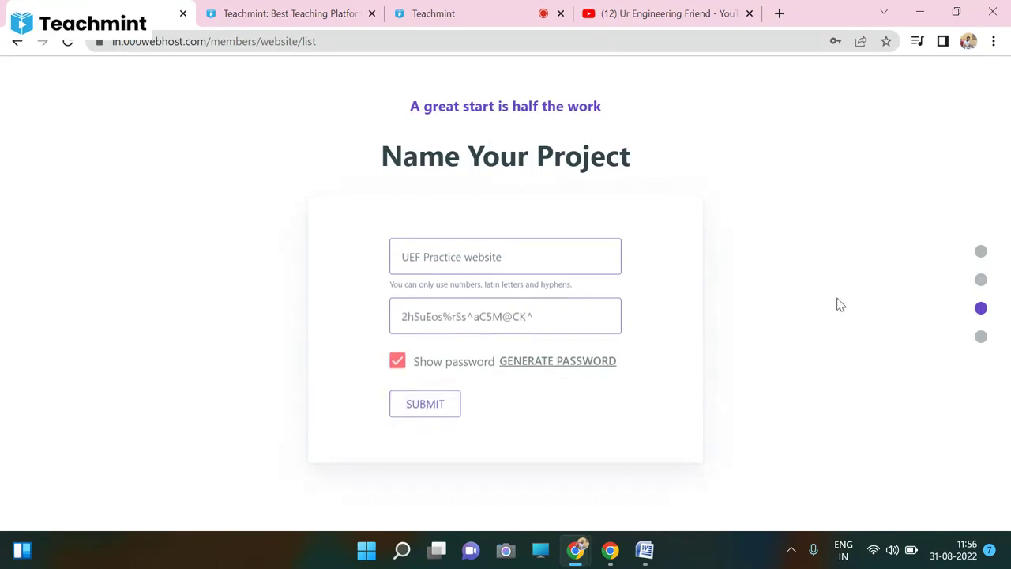
{"action": "left_click", "coordinate": [8, 47]}
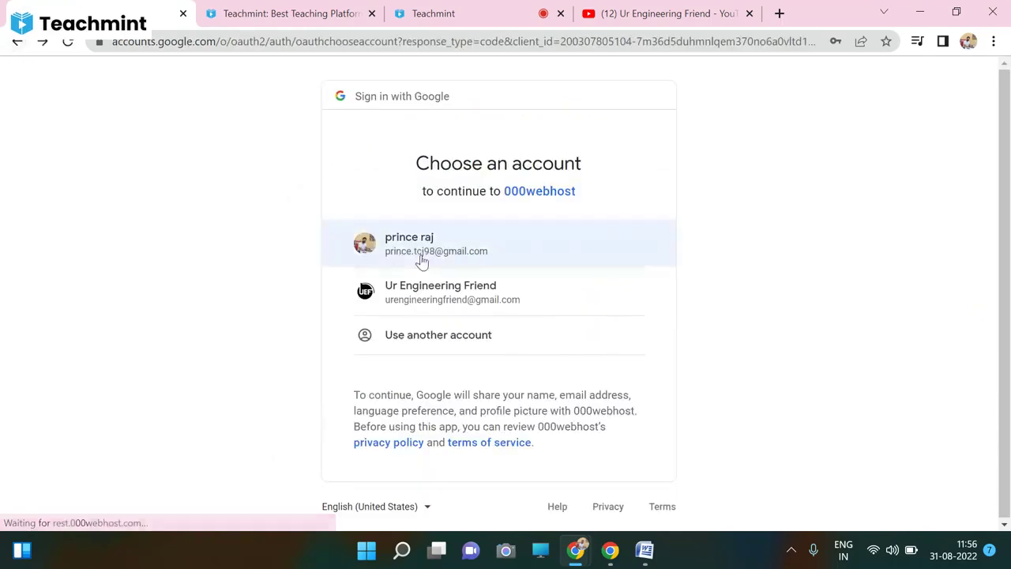
- Choose the Google account and scroll the 000webhost welcome page
{"action": "left_click", "coordinate": [426, 302]}
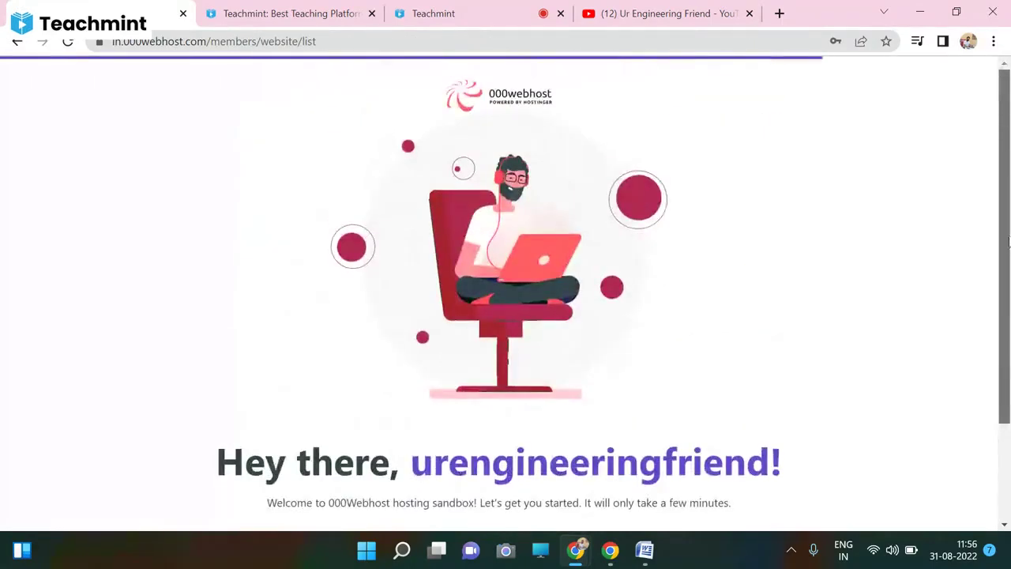
{"action": "left_click_drag", "start_coordinate": [1008, 282], "coordinate": [995, 332]}
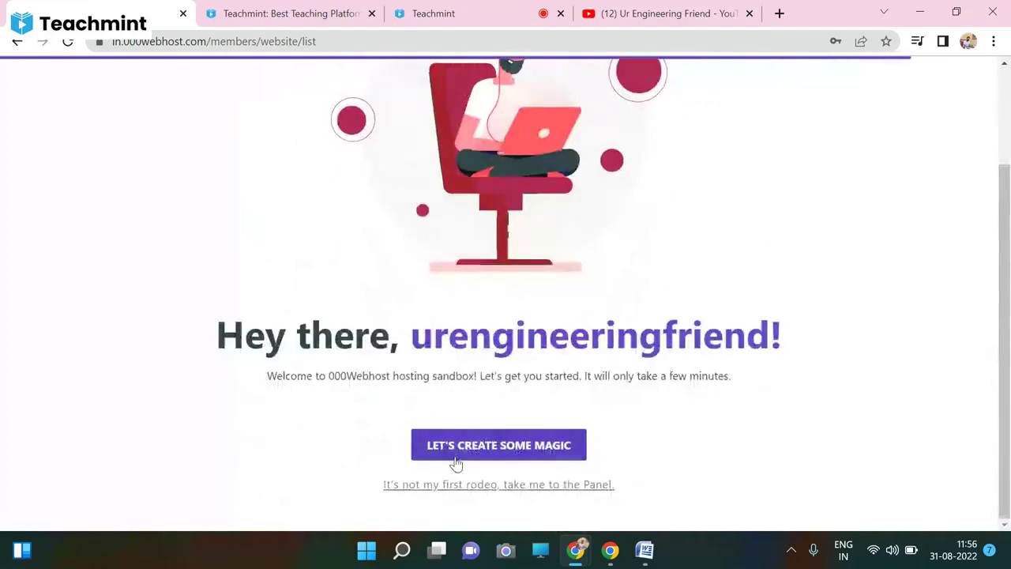
- Start creating a site and choose Other as its purpose
{"action": "left_click", "coordinate": [469, 451]}
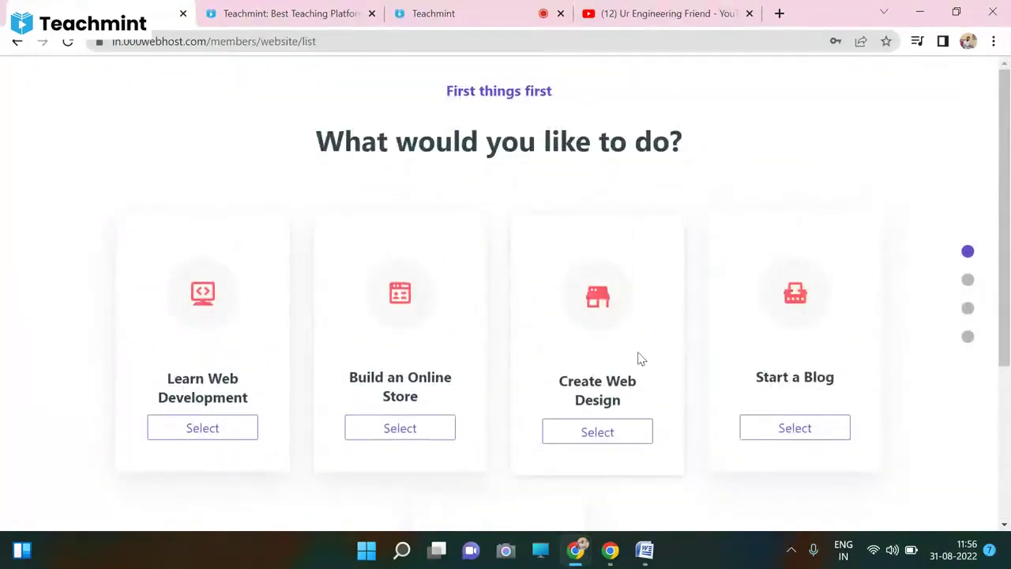
{"action": "left_click_drag", "start_coordinate": [1007, 199], "coordinate": [1006, 355]}
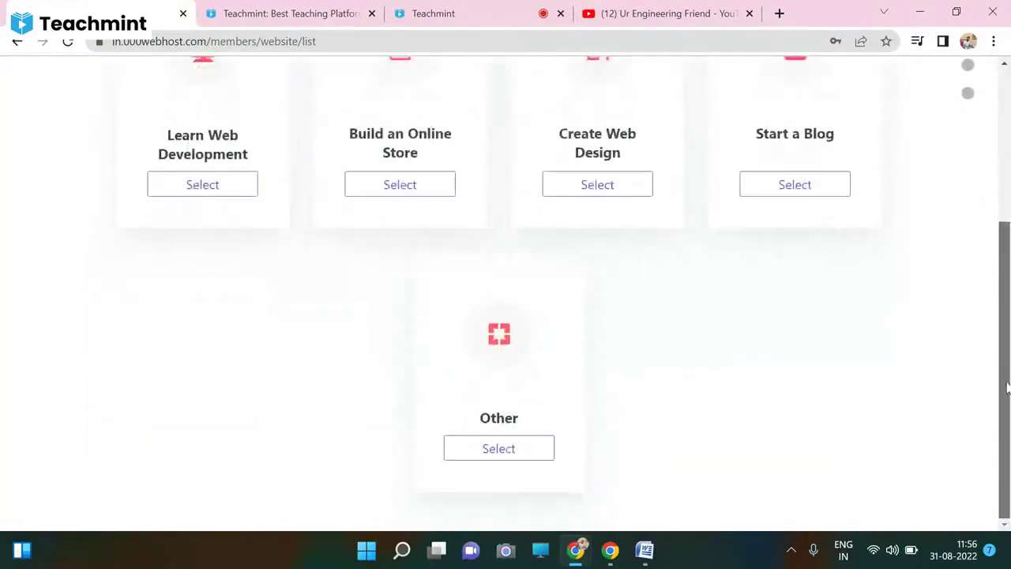
{"action": "left_click", "coordinate": [498, 452]}
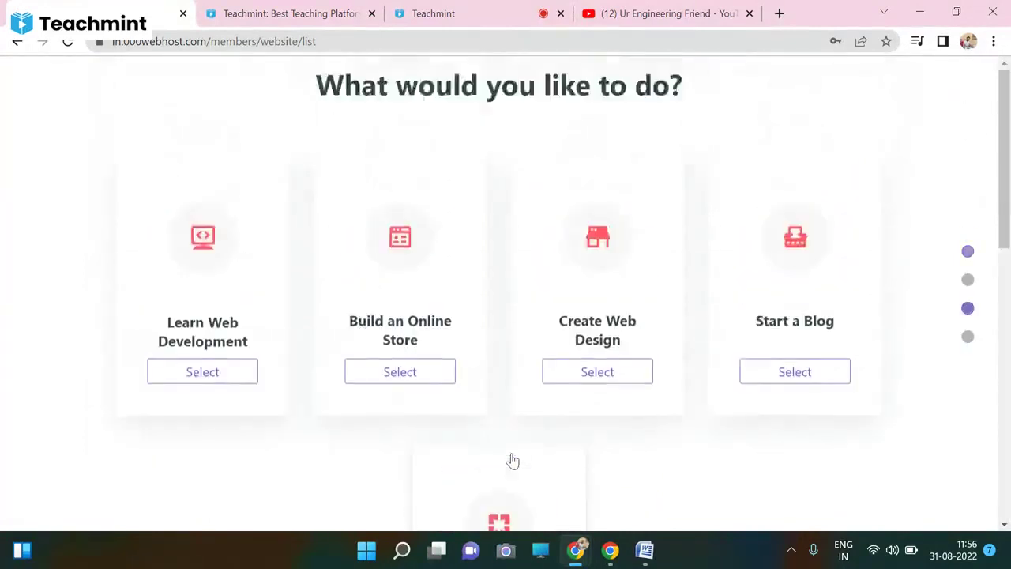
- Name the project 'UEF Website' and try submitting it with the generated password
{"action": "left_click", "coordinate": [507, 268]}
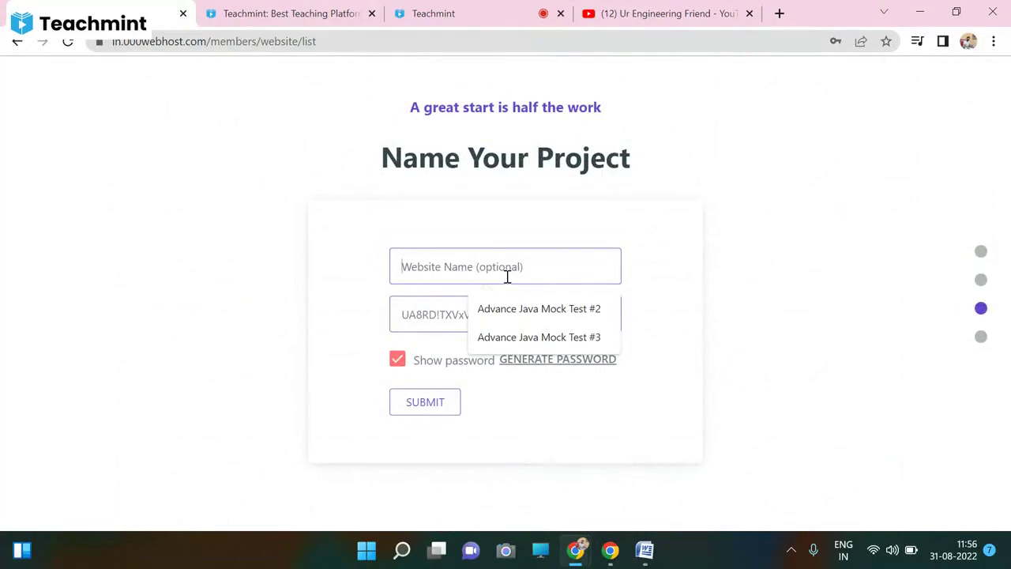
{"action": "type", "text": "UEF P"}
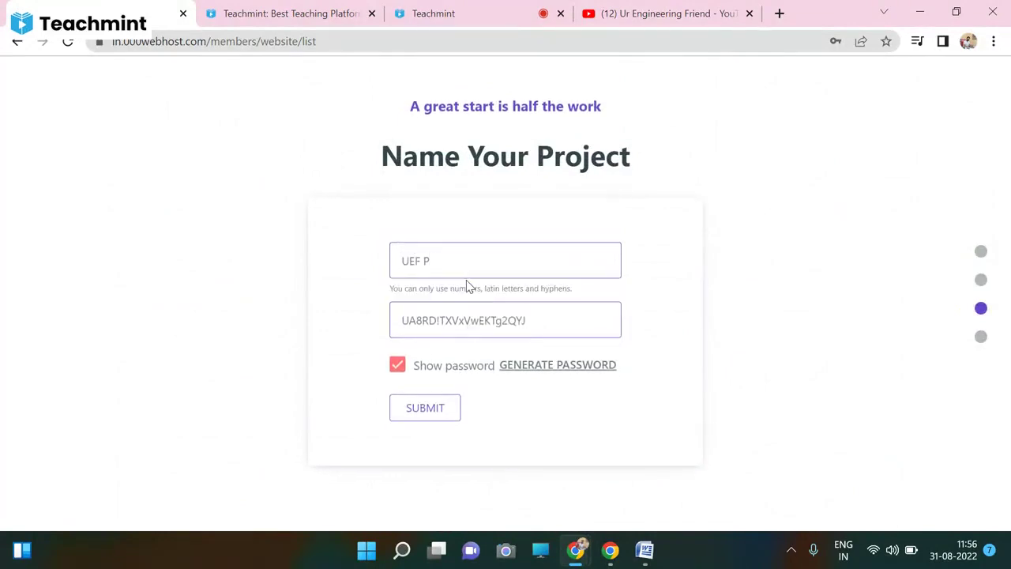
{"action": "key", "text": "BackSpace"}
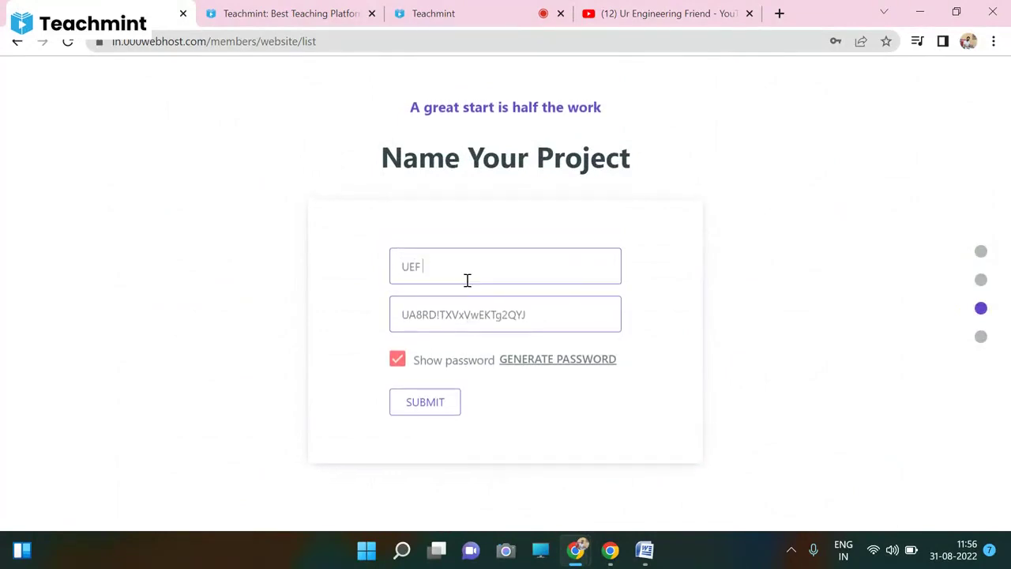
{"action": "type", "text": "Web"}
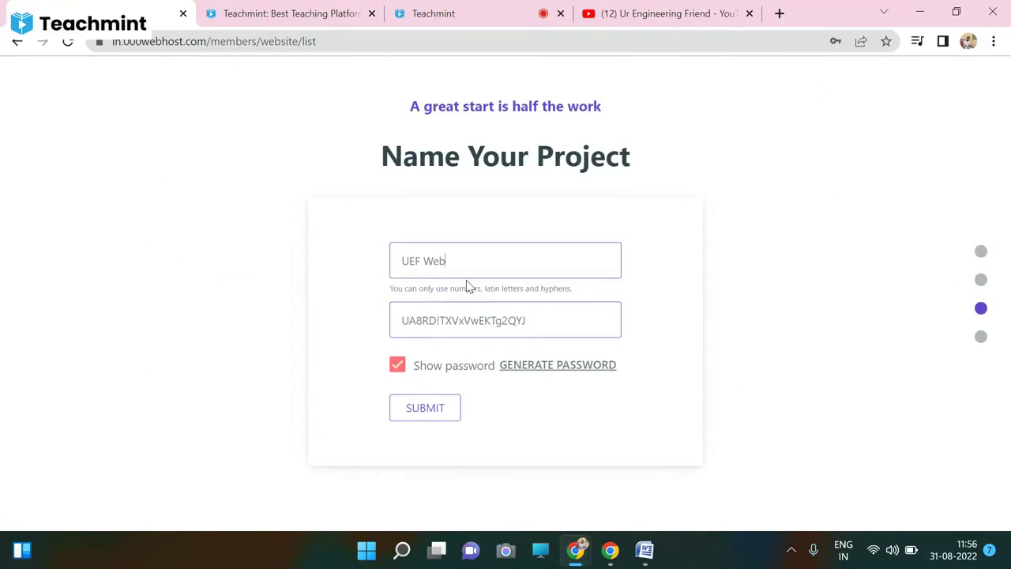
{"action": "type", "text": "st"}
{"action": "type", "text": "te"}
{"action": "triple_click", "coordinate": [497, 320]}
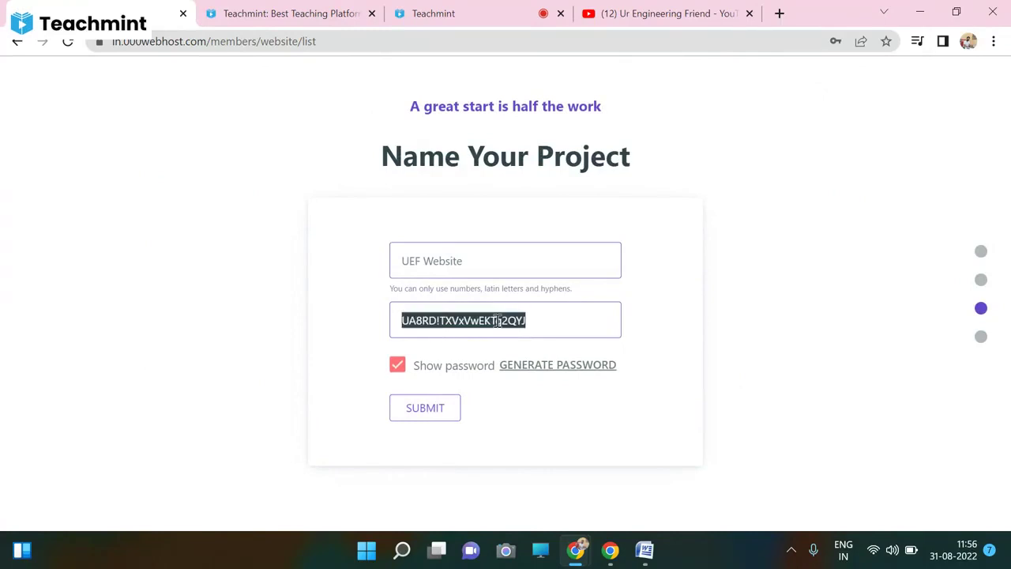
{"action": "left_click", "coordinate": [433, 417]}
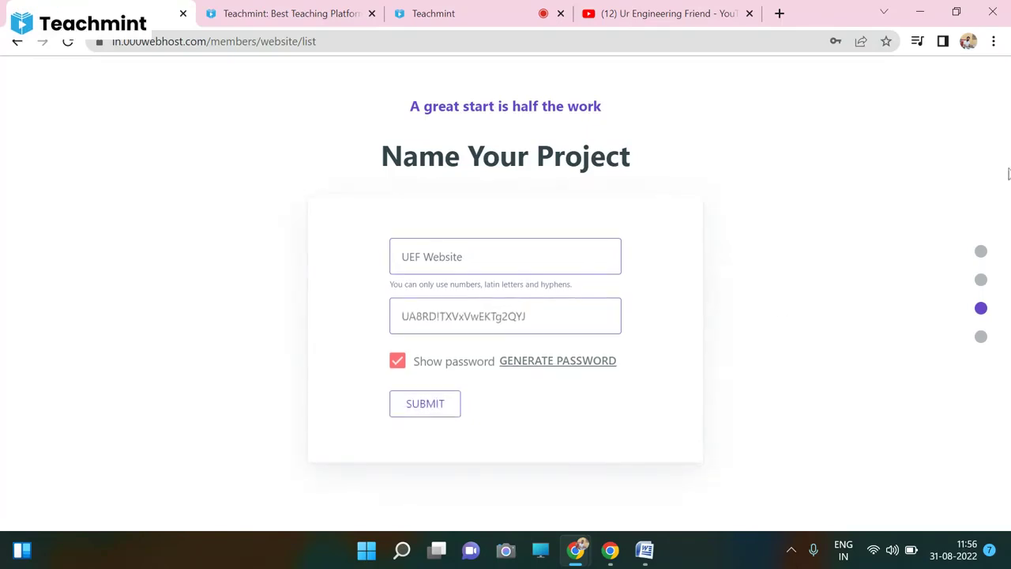
{"action": "left_click_drag", "start_coordinate": [1000, 272], "coordinate": [984, 337]}
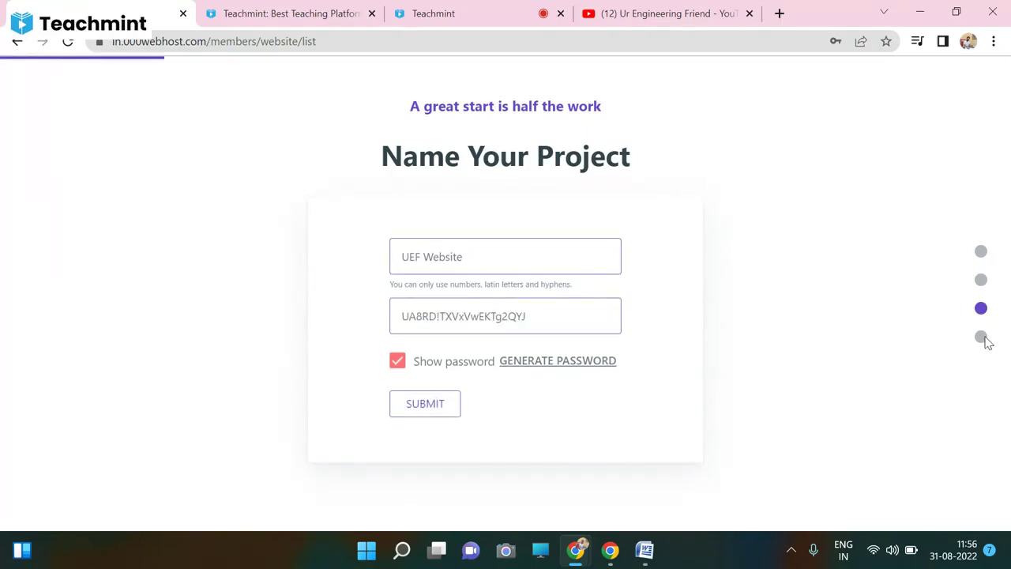
{"action": "left_click", "coordinate": [444, 417]}
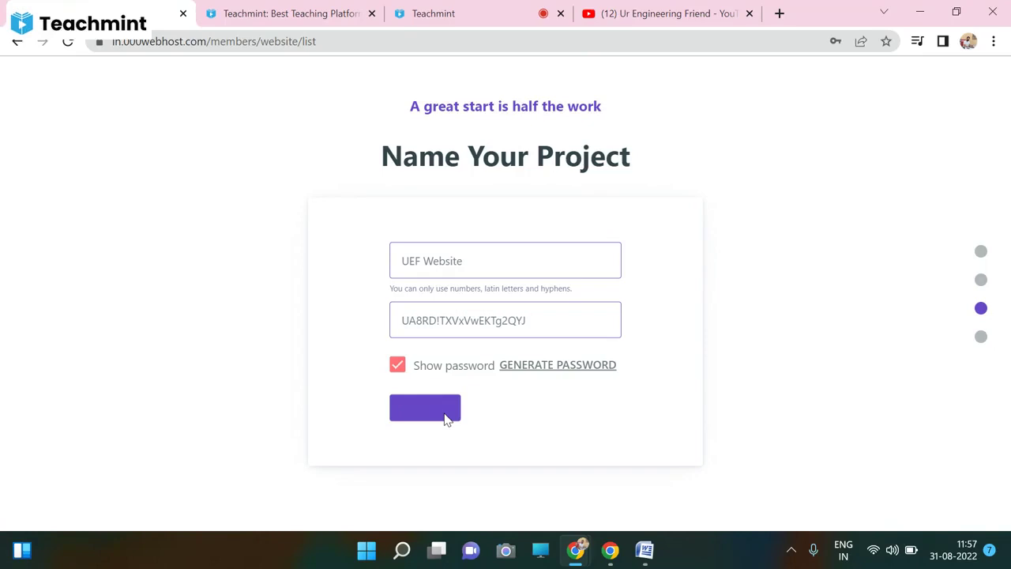
{"action": "left_click", "coordinate": [537, 317]}
- Go back and pick the Google account to return to the welcome screen
{"action": "left_click", "coordinate": [18, 43]}
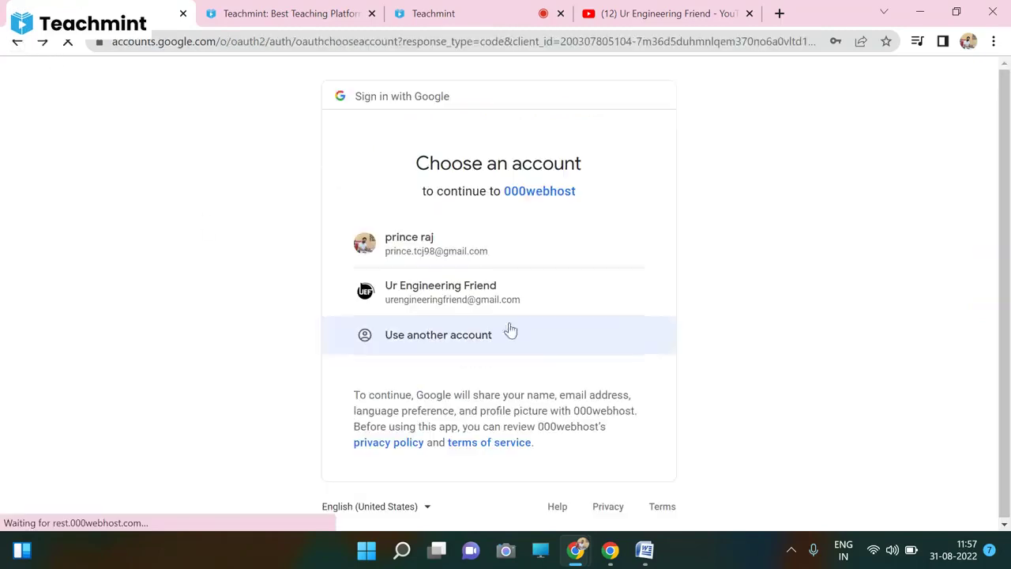
{"action": "left_click", "coordinate": [448, 265]}
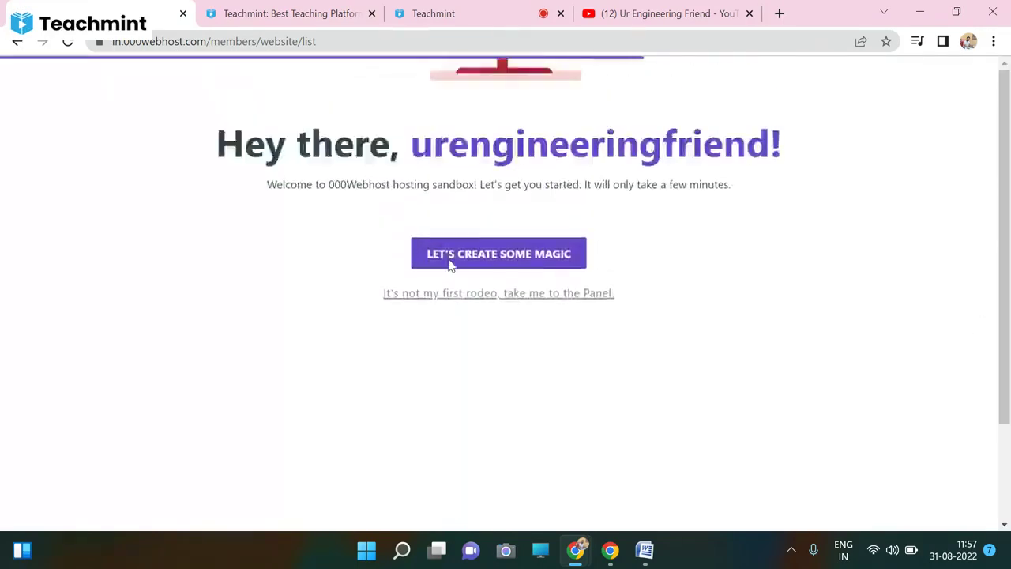
{"action": "left_click_drag", "start_coordinate": [1001, 261], "coordinate": [887, 366]}
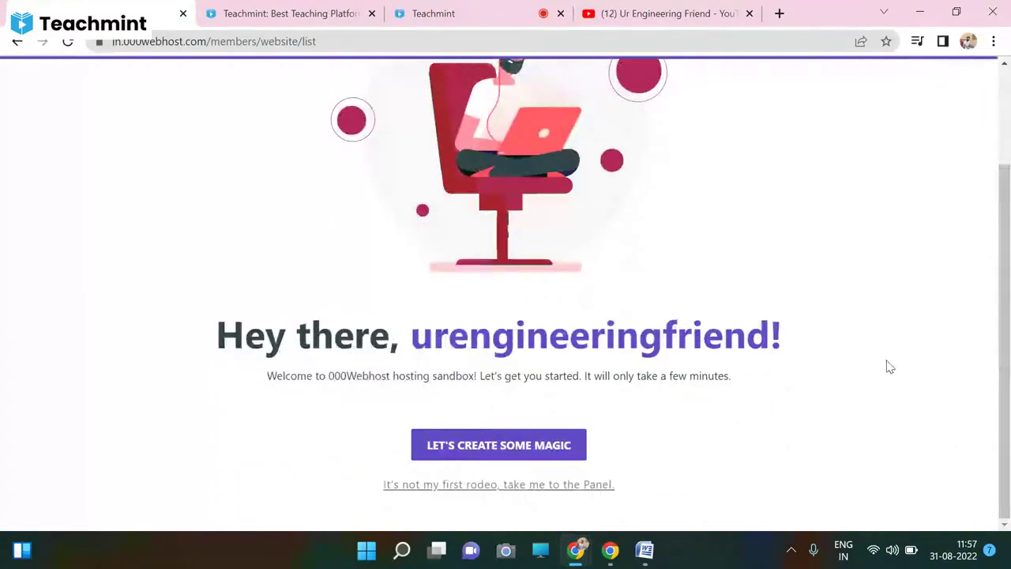
- Start a new project and submit it with the auto-generated password
{"action": "left_click", "coordinate": [525, 494]}
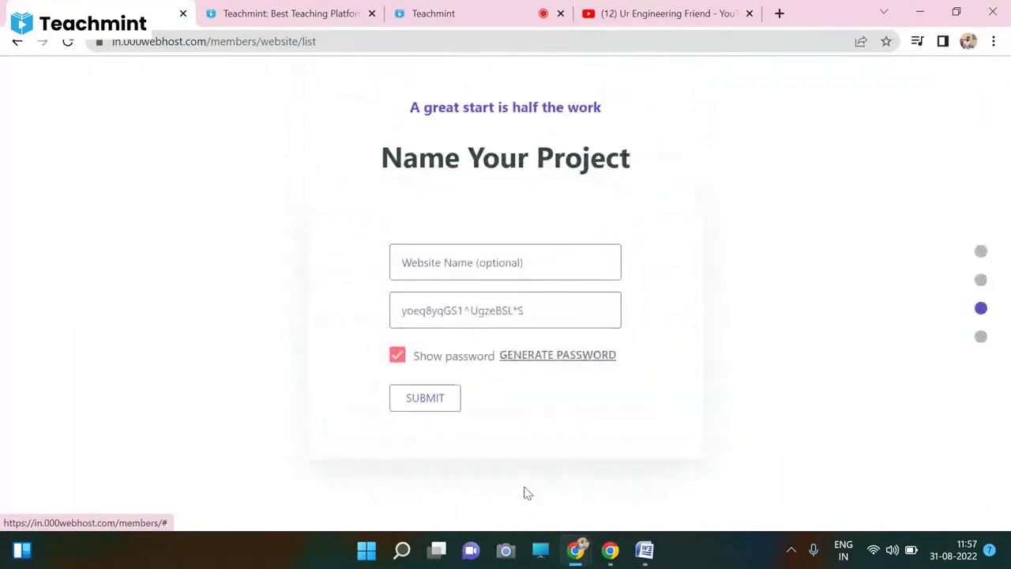
{"action": "left_click", "coordinate": [470, 271]}
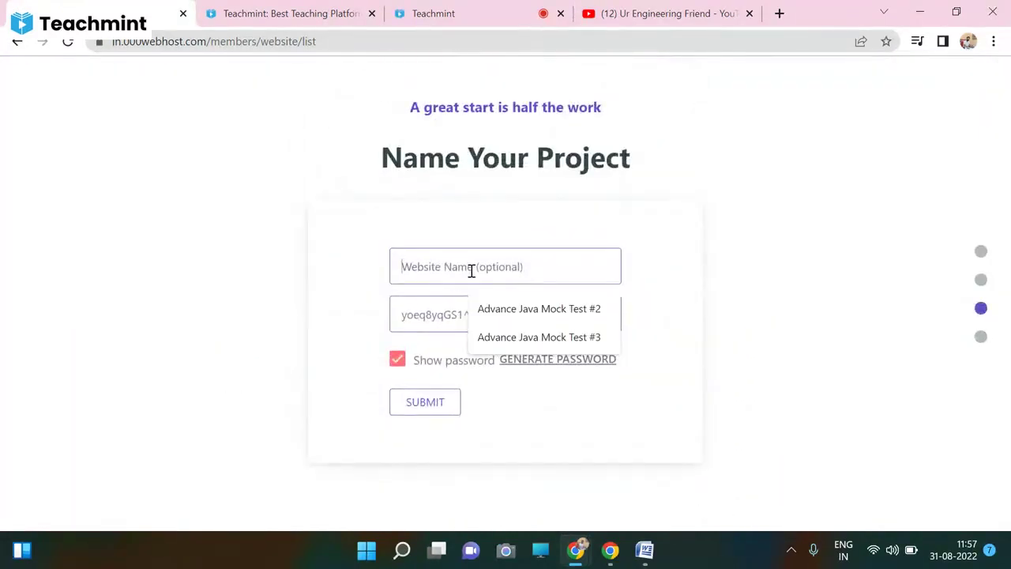
{"action": "left_click", "coordinate": [431, 406]}
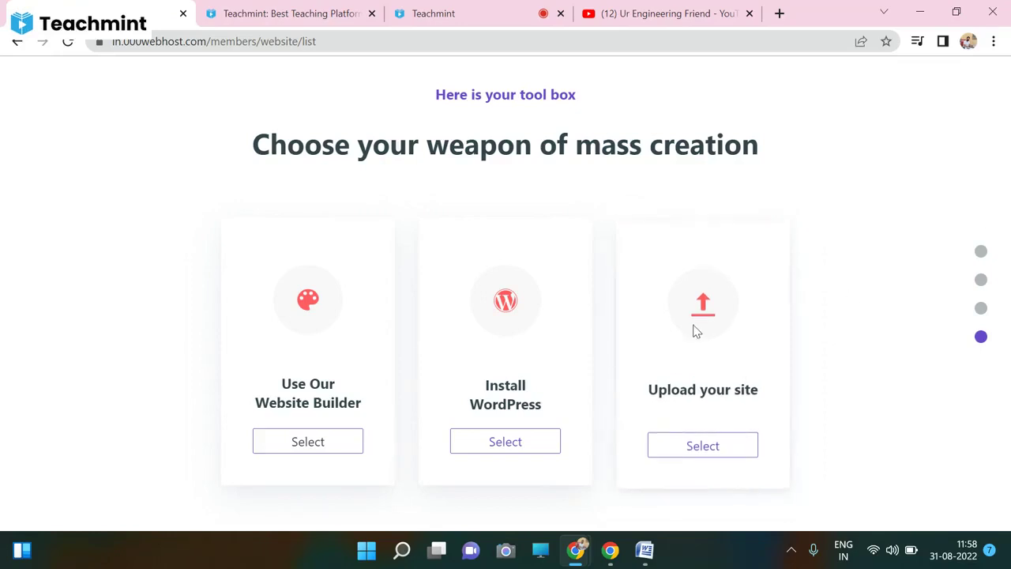
- Begin the WordPress install with the default admin username and a new admin password, then choose the language
{"action": "left_click", "coordinate": [519, 447]}
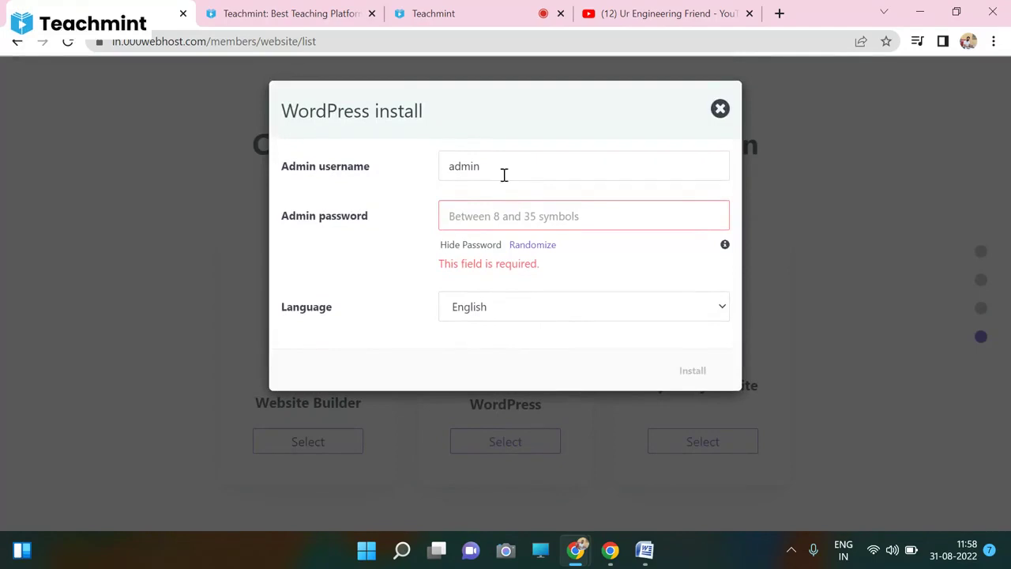
{"action": "left_click", "coordinate": [481, 216]}
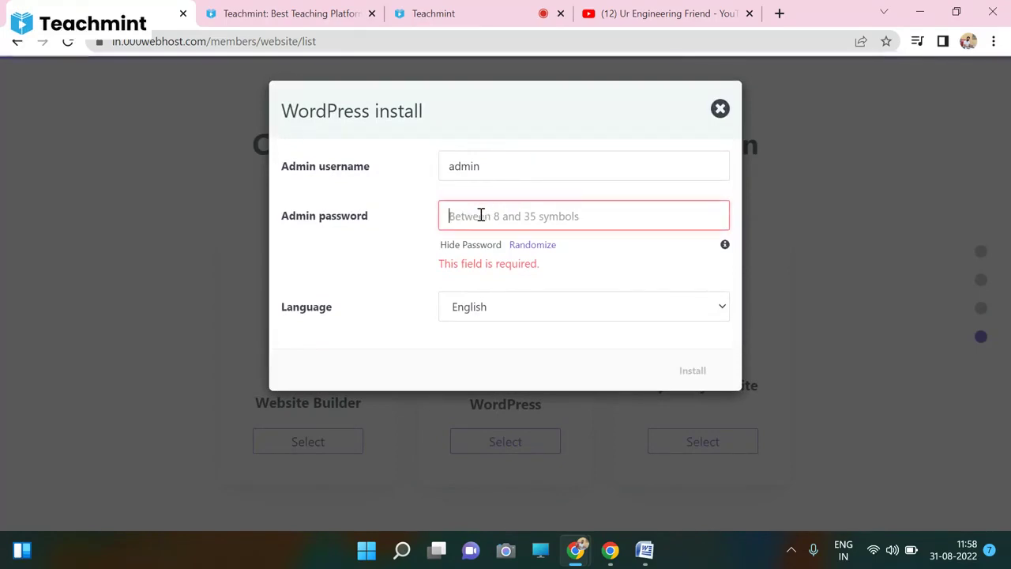
{"action": "left_click", "coordinate": [485, 167]}
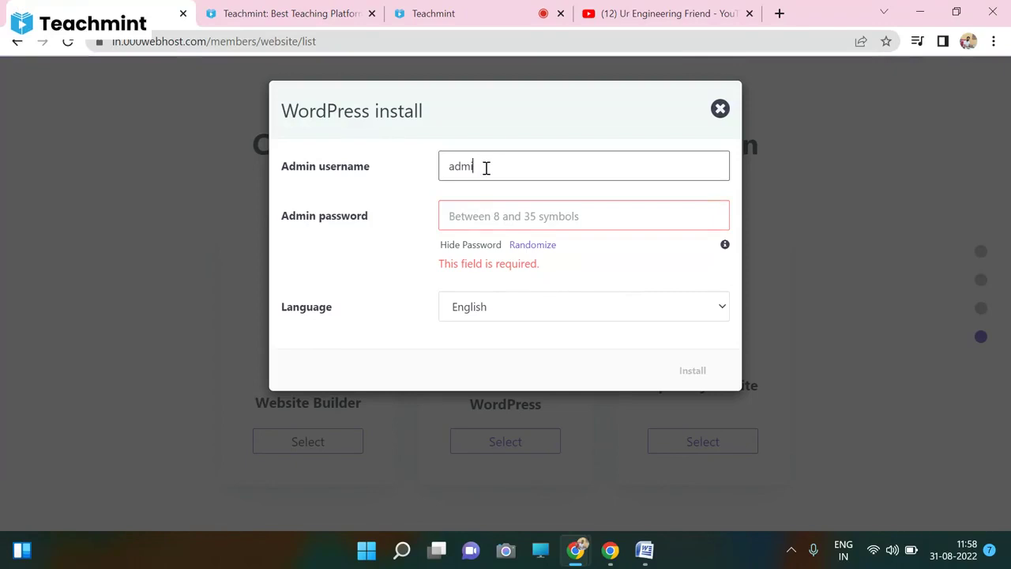
{"action": "key", "text": "Tab"}
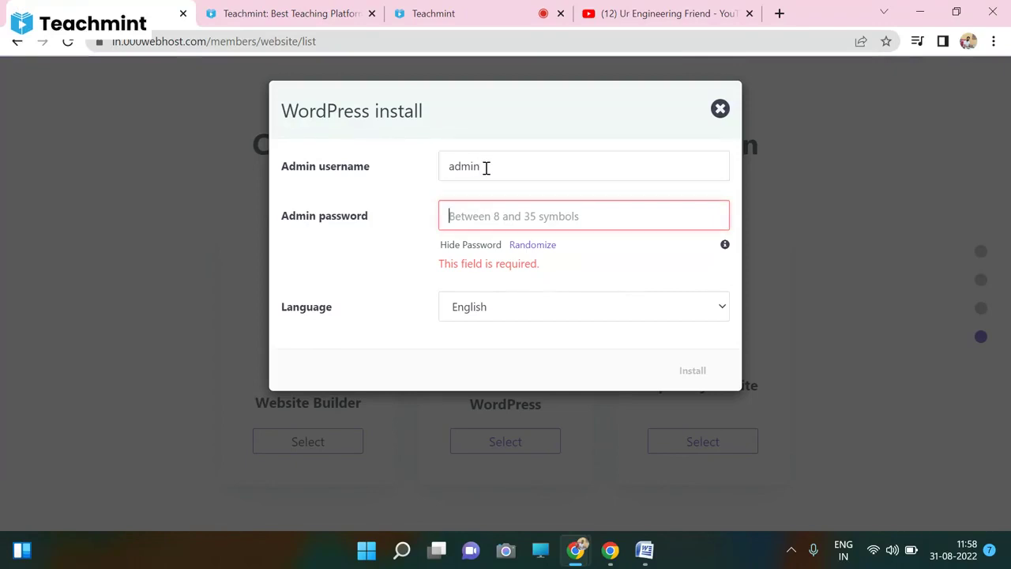
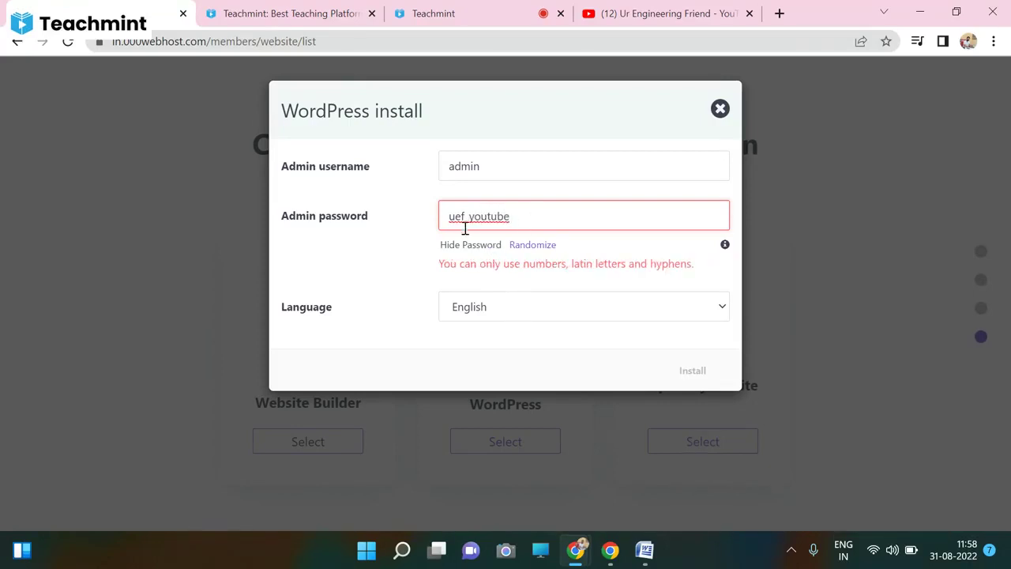
{"action": "left_click", "coordinate": [387, 277]}
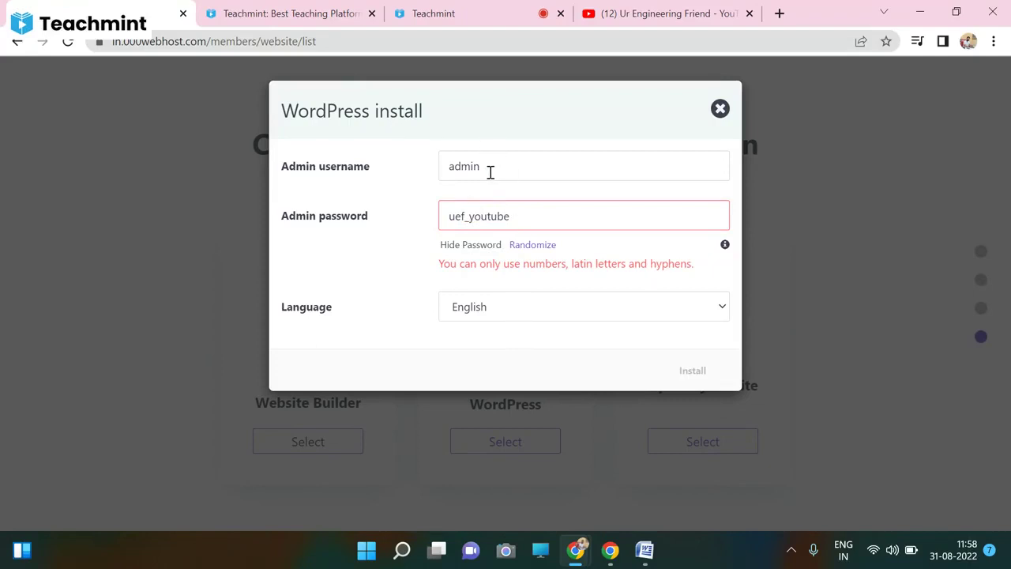
{"action": "left_click", "coordinate": [507, 314]}
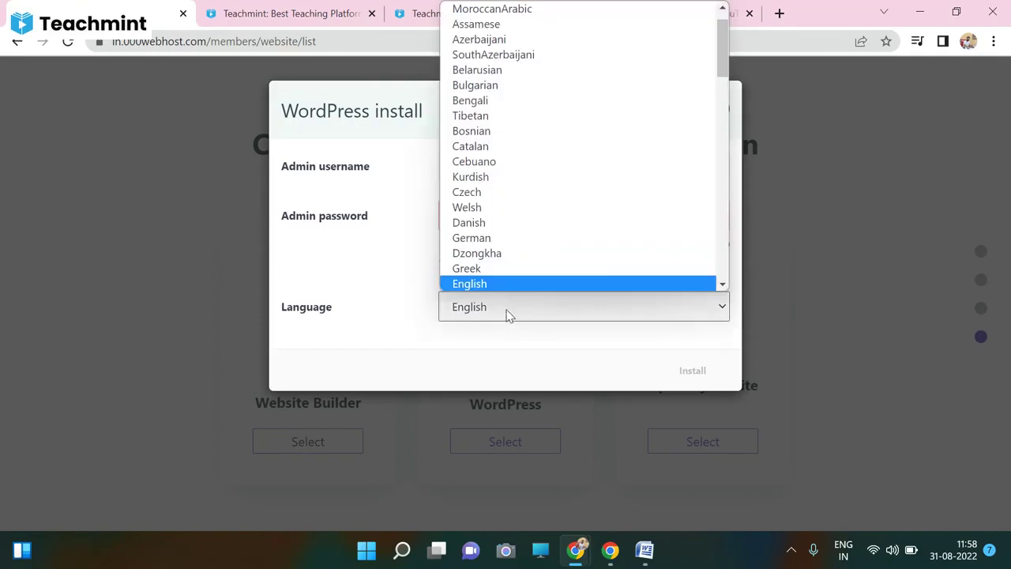
- Keep English as the install language and replace the admin password with a new one
{"action": "left_click", "coordinate": [442, 308]}
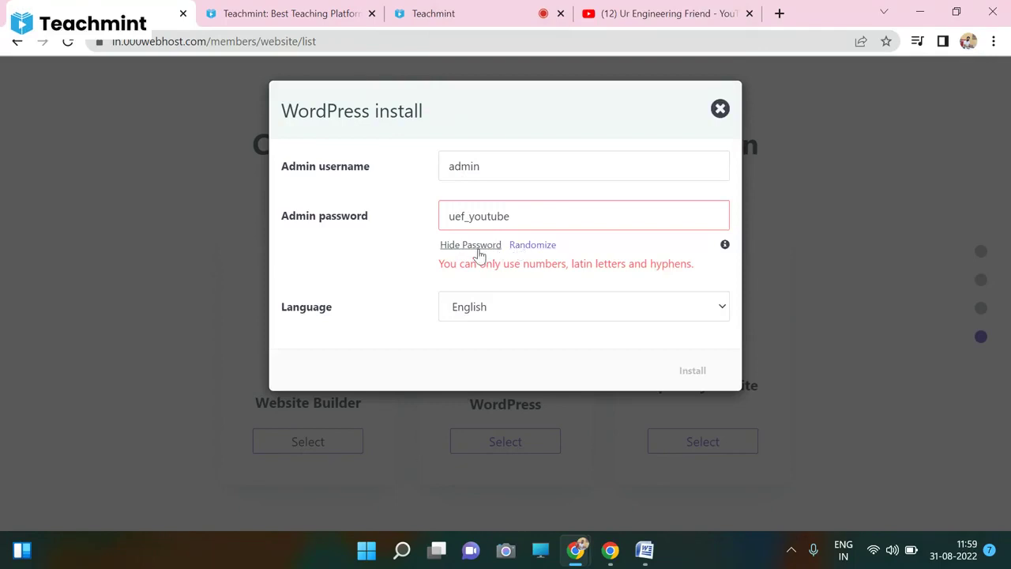
{"action": "left_click", "coordinate": [485, 310]}
{"action": "left_click", "coordinate": [487, 311]}
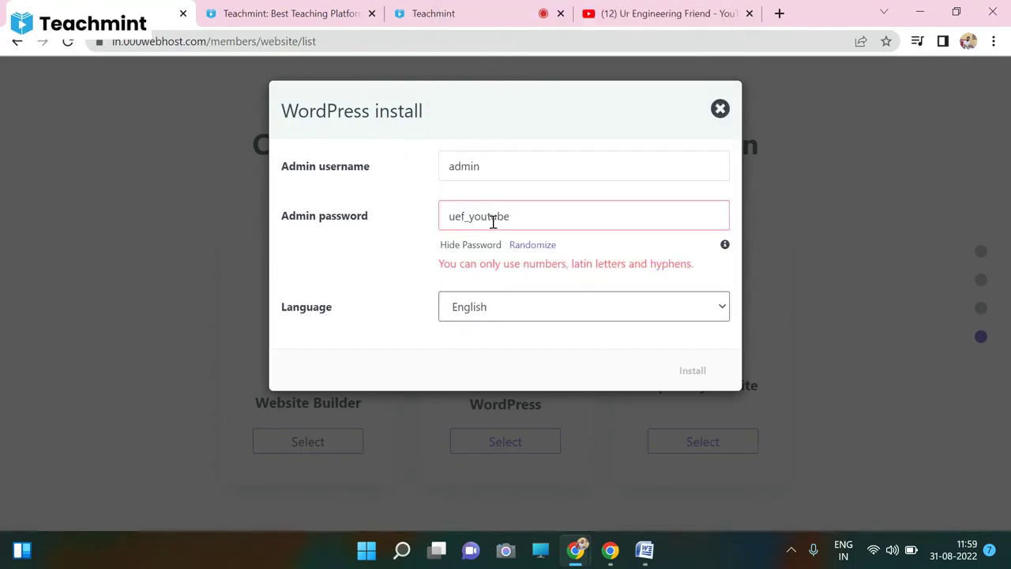
{"action": "left_click_drag", "start_coordinate": [500, 215], "coordinate": [521, 215]}
{"action": "double_click", "coordinate": [522, 215]}
{"action": "key", "text": "BackSpace"}
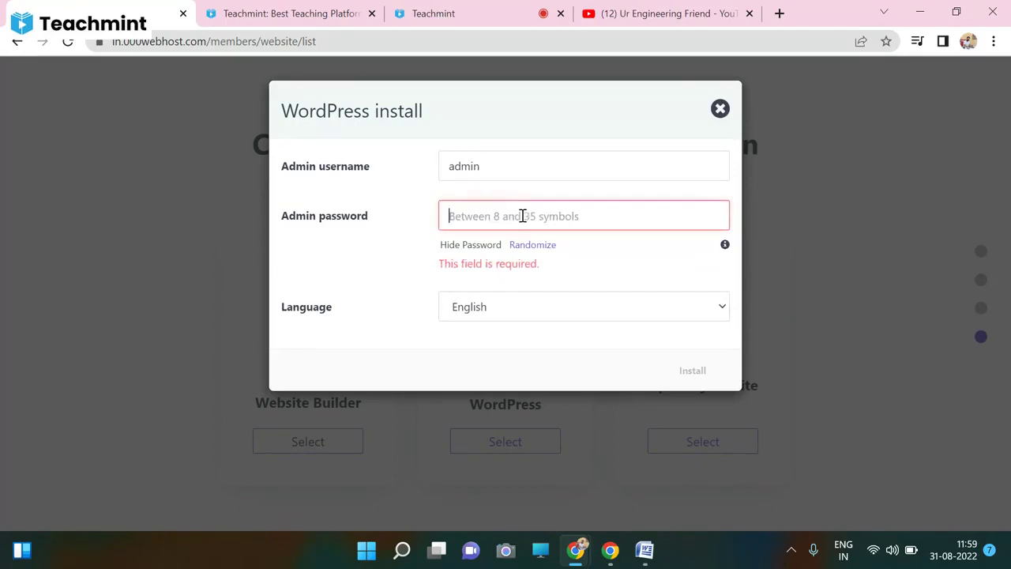
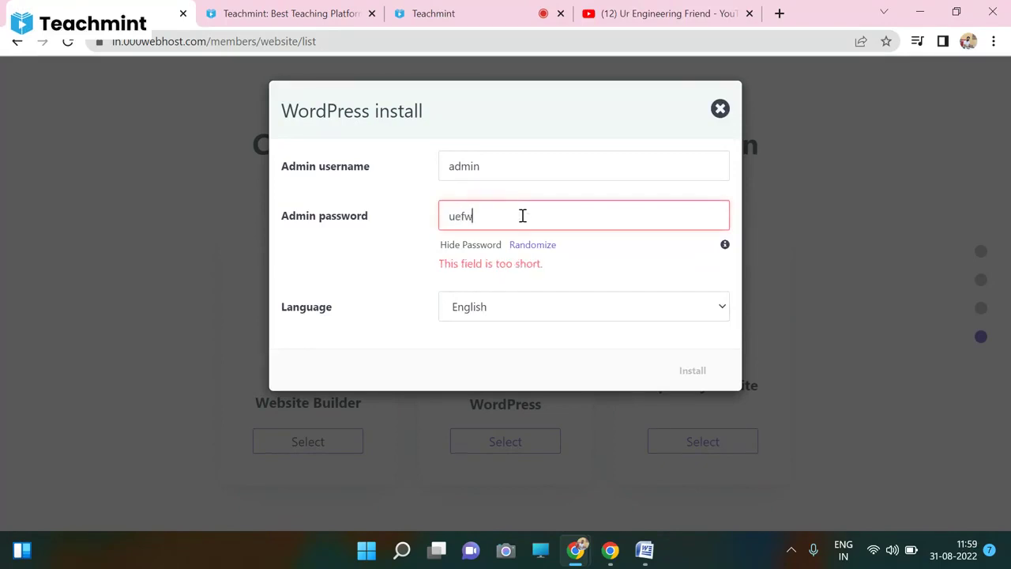
- Replace the rejected admin password, removing the @ sign and appending digits
{"action": "double_click", "coordinate": [522, 216]}
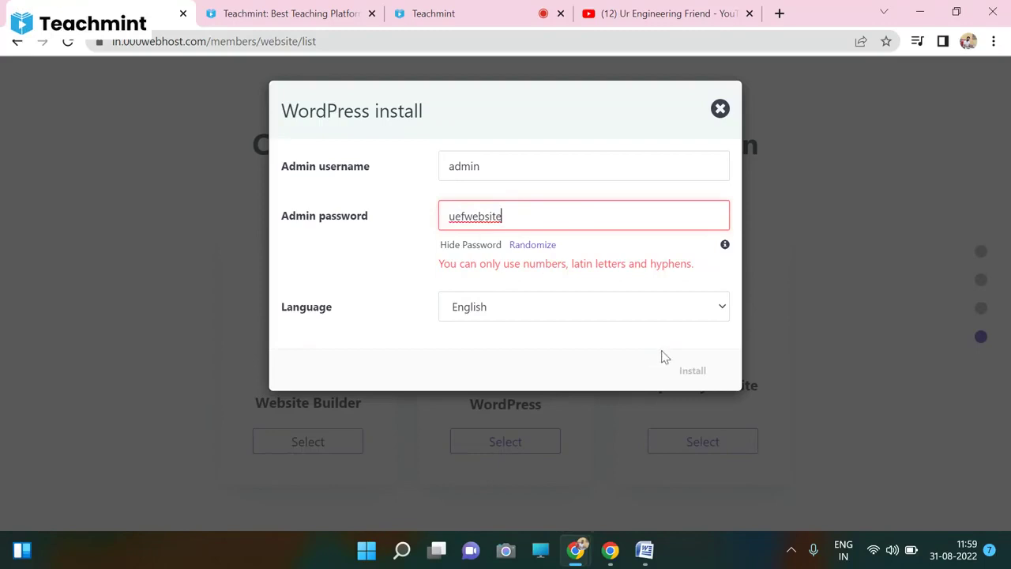
{"action": "left_click", "coordinate": [598, 313]}
{"action": "left_click", "coordinate": [596, 314]}
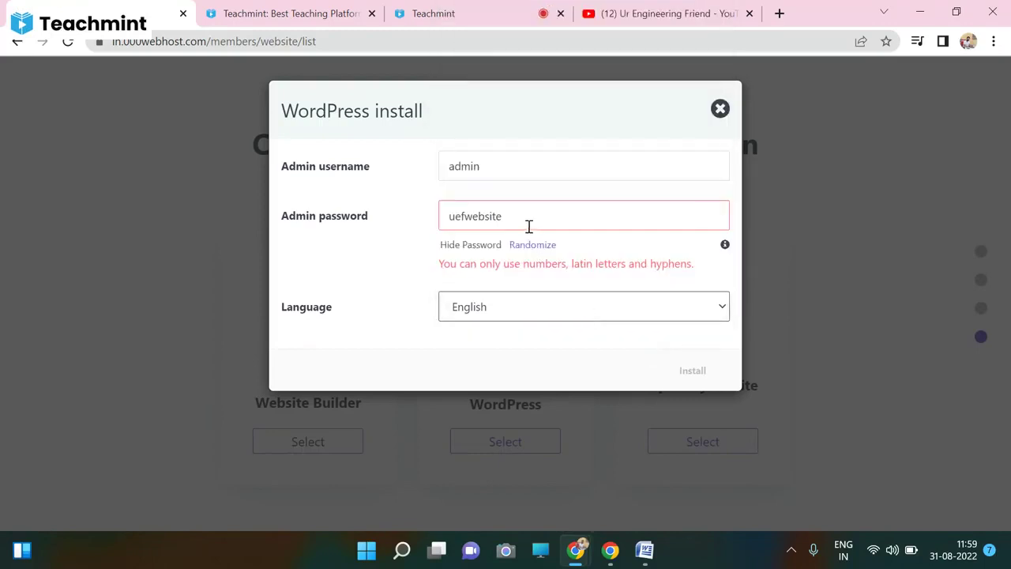
{"action": "mouse_move", "coordinate": [724, 246]}
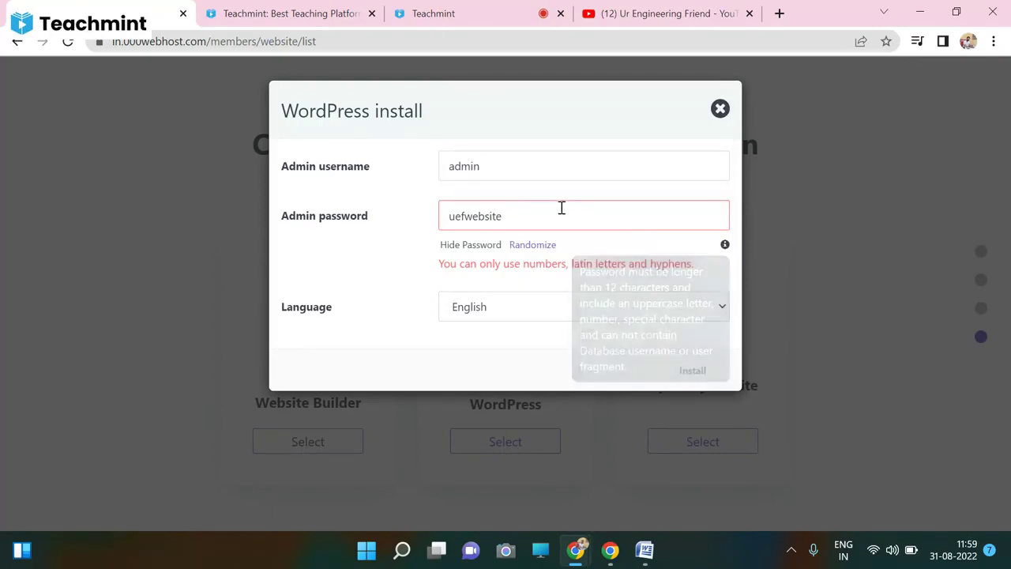
{"action": "left_click_drag", "start_coordinate": [530, 251], "coordinate": [514, 226]}
{"action": "double_click", "coordinate": [515, 224]}
{"action": "key", "text": "BackSpace"}
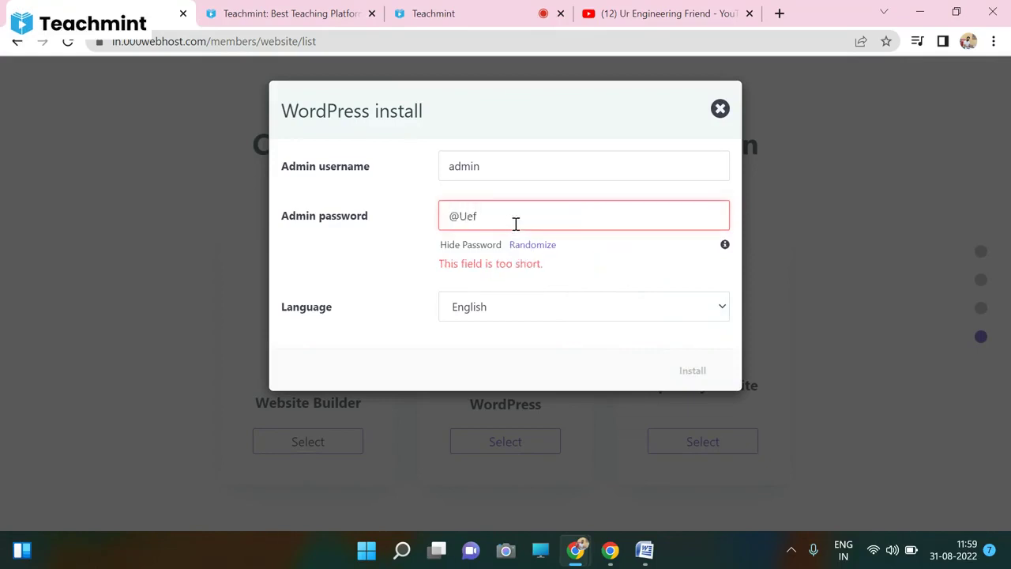
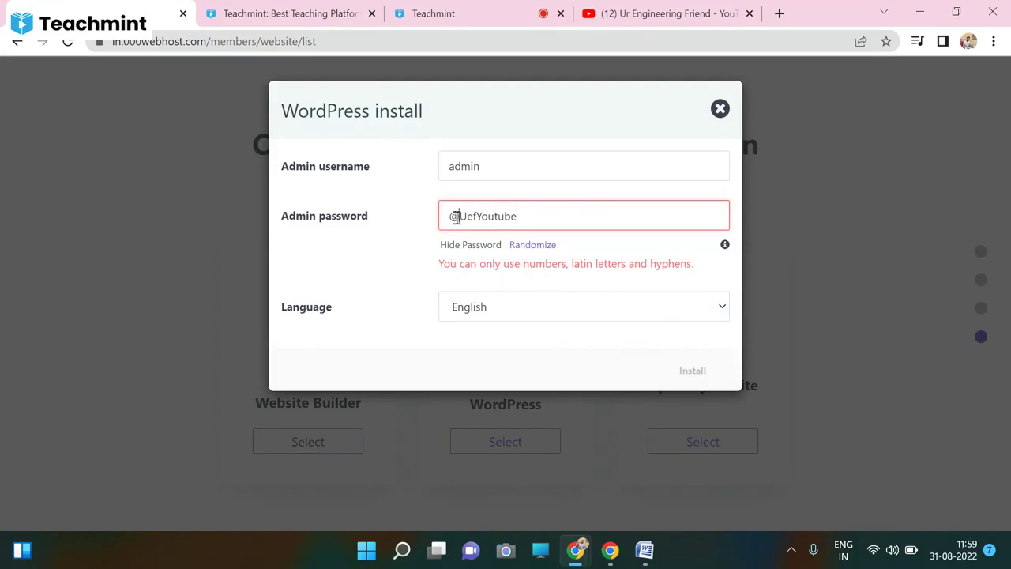
{"action": "left_click", "coordinate": [456, 217]}
{"action": "key", "text": "BackSpace"}
{"action": "left_click", "coordinate": [523, 218]}
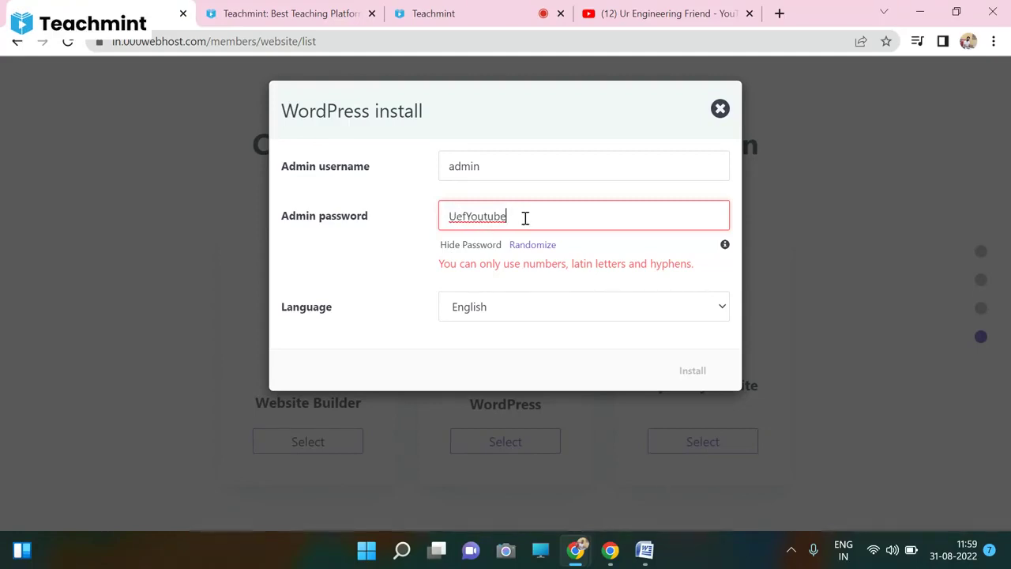
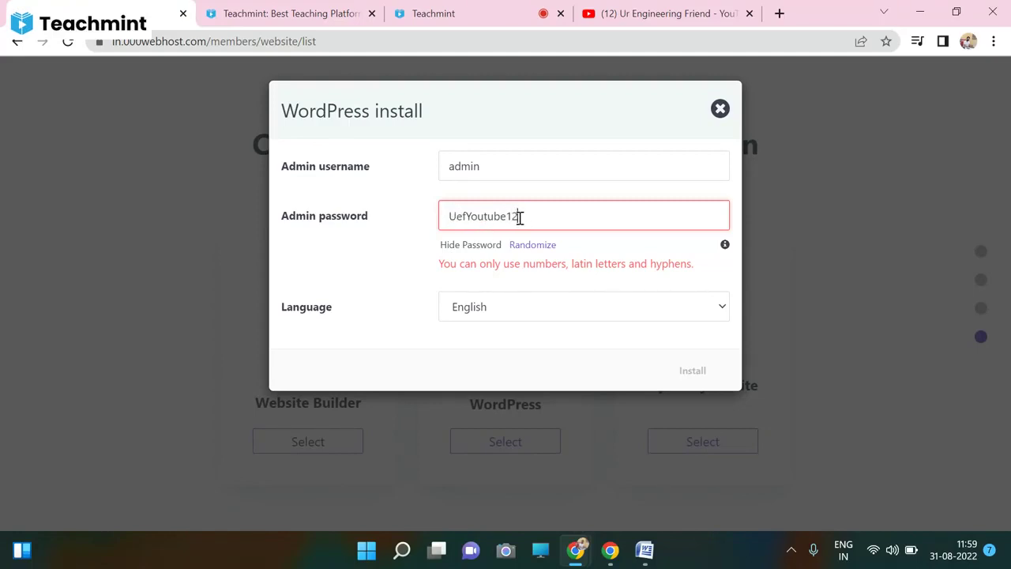
- Re-enter 'admin' as the username and type a fresh admin password
{"action": "double_click", "coordinate": [490, 165]}
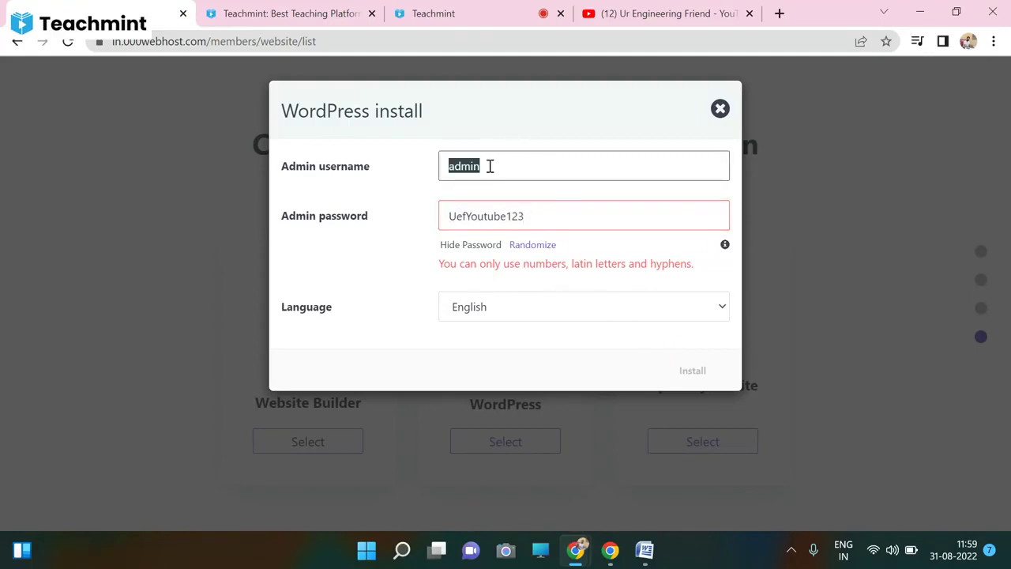
{"action": "key", "text": "BackSpace"}
{"action": "type", "text": "admin"}
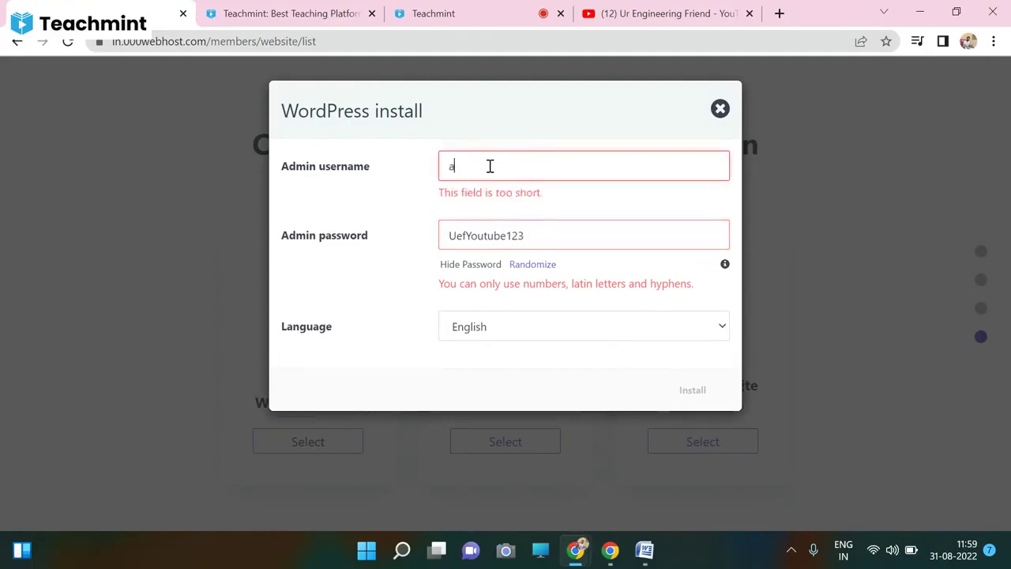
{"action": "key", "text": "Tab"}
{"action": "key", "text": "BackSpace"}
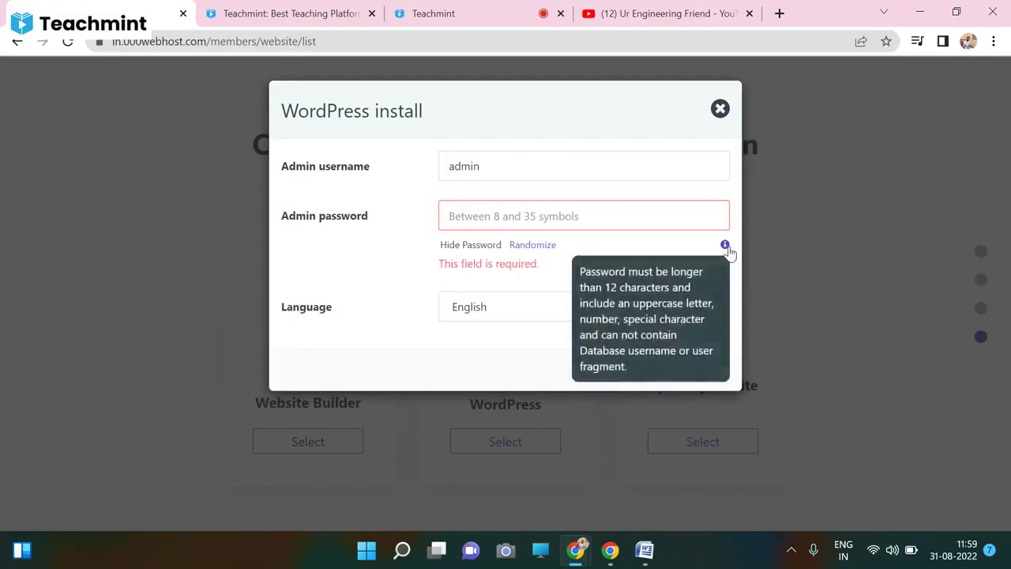
{"action": "mouse_move", "coordinate": [726, 248]}
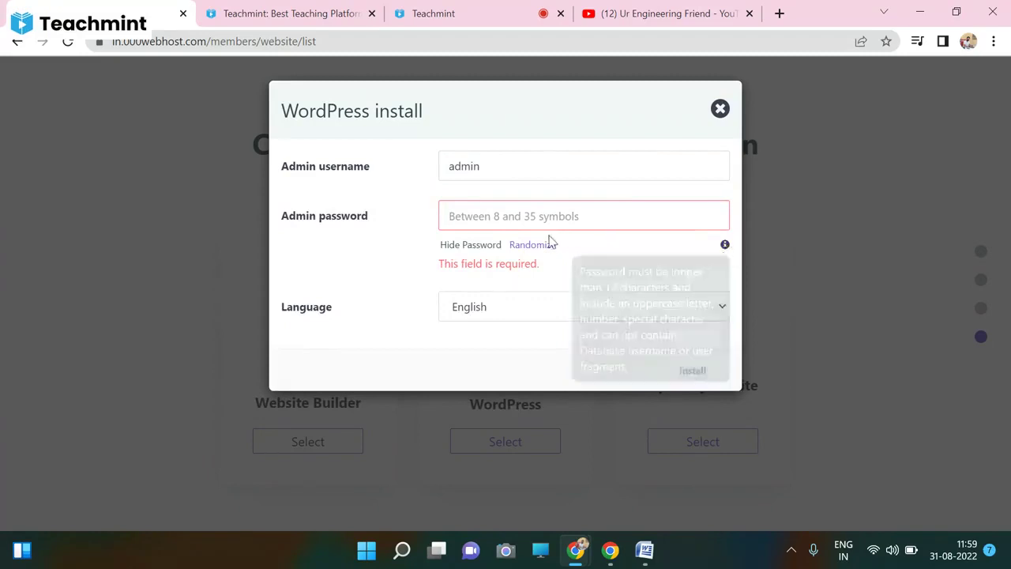
{"action": "left_click", "coordinate": [539, 214]}
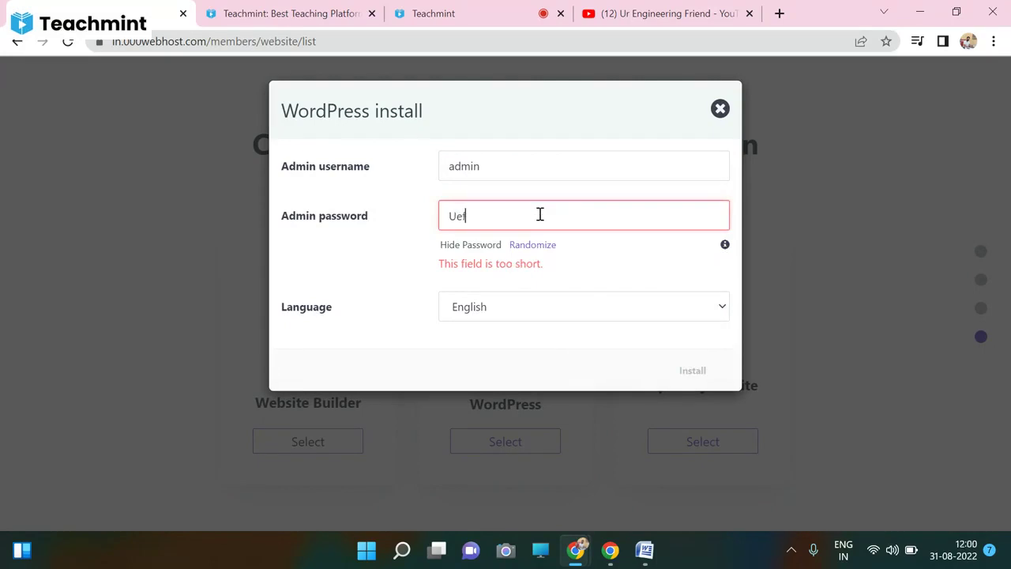
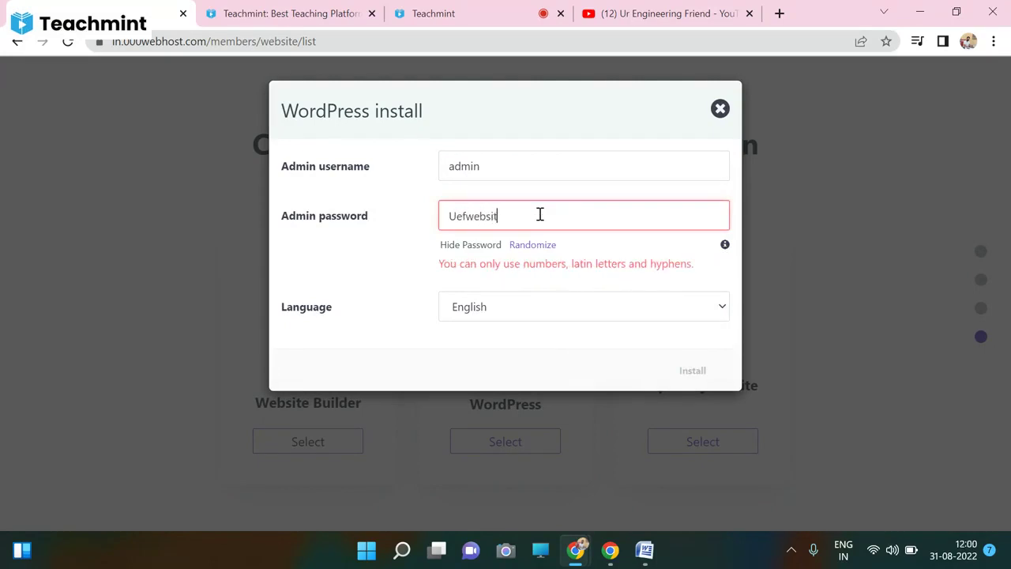
- Keep English, adjust the password's trailing digits until accepted, and copy the final password
{"action": "left_click", "coordinate": [523, 308]}
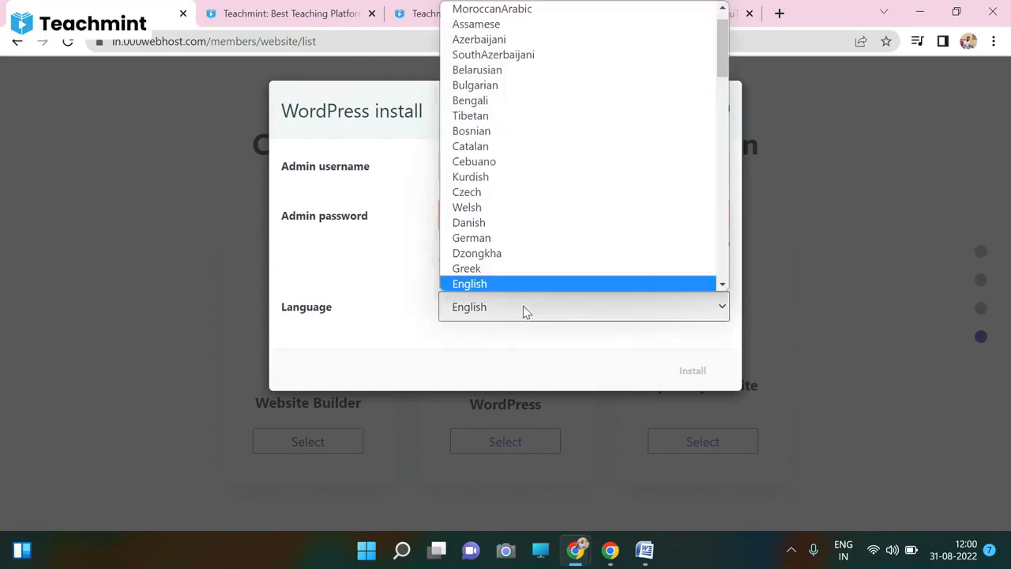
{"action": "left_click", "coordinate": [480, 284]}
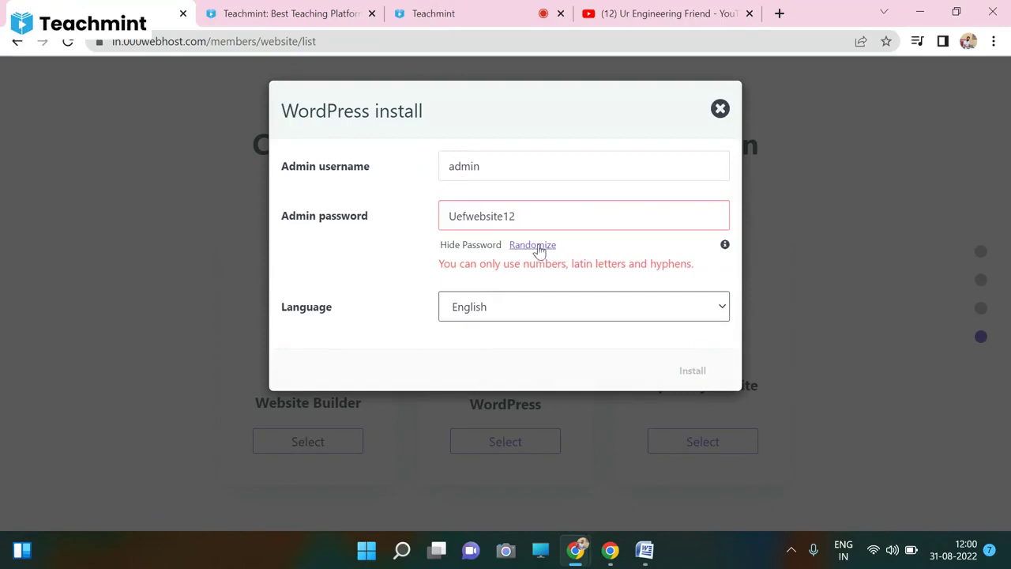
{"action": "left_click", "coordinate": [476, 249]}
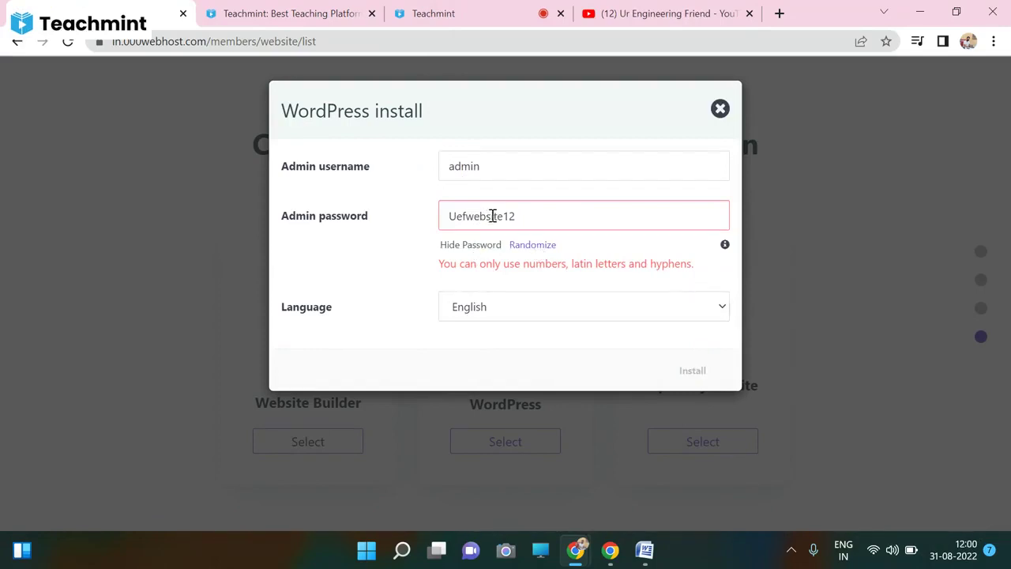
{"action": "left_click", "coordinate": [517, 216]}
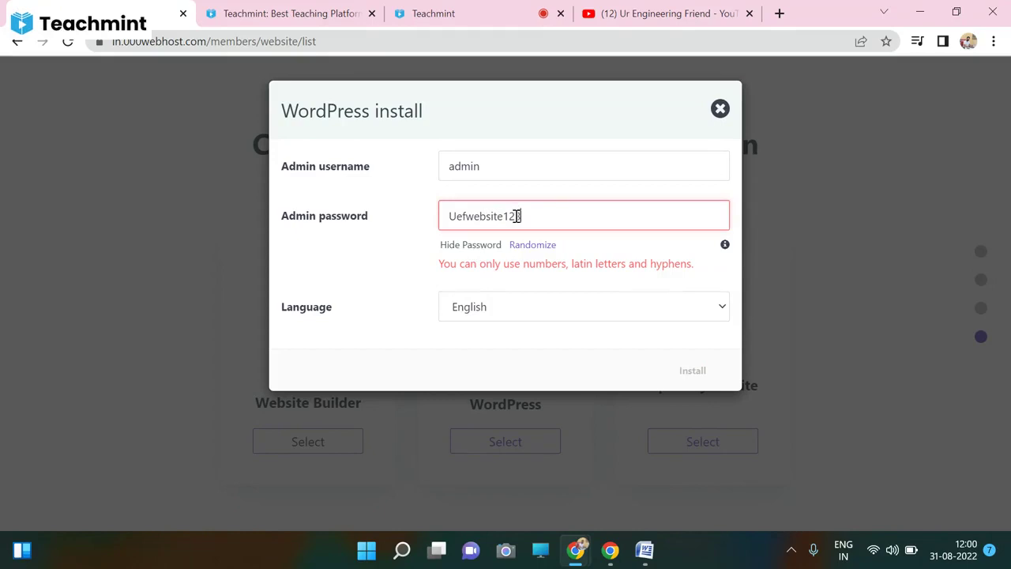
{"action": "key", "text": "BackSpace"}
{"action": "key", "text": "BackSpace"}
{"action": "key", "text": "BackSpace"}
{"action": "key", "text": "BackSpace"}
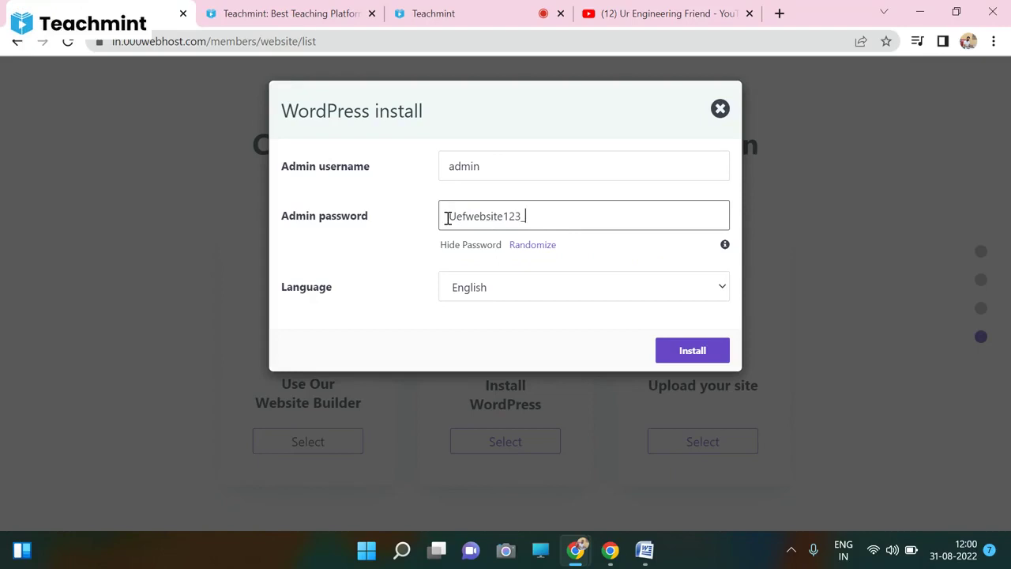
{"action": "left_click_drag", "start_coordinate": [447, 218], "coordinate": [537, 216]}
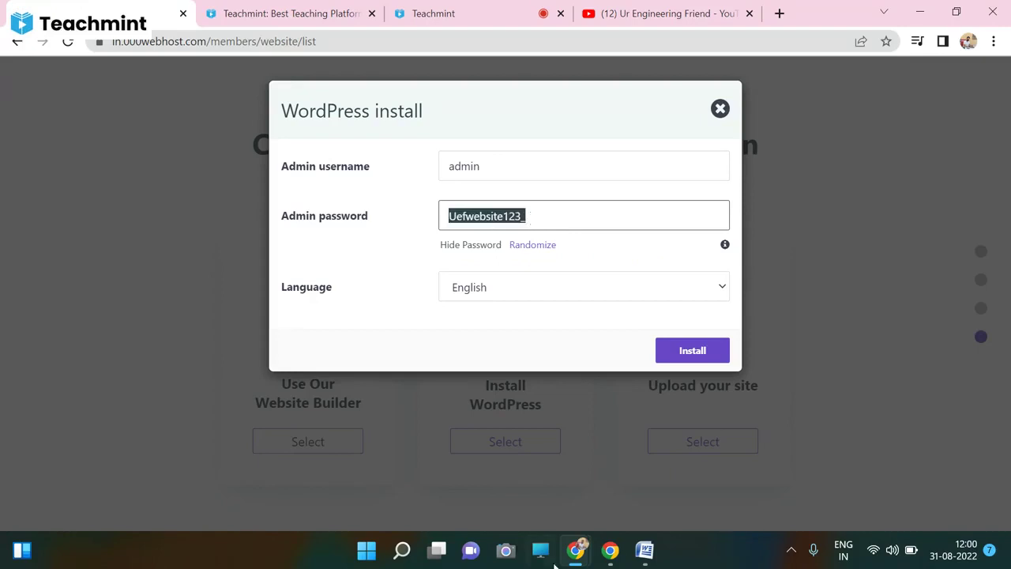
{"action": "left_click", "coordinate": [644, 550]}
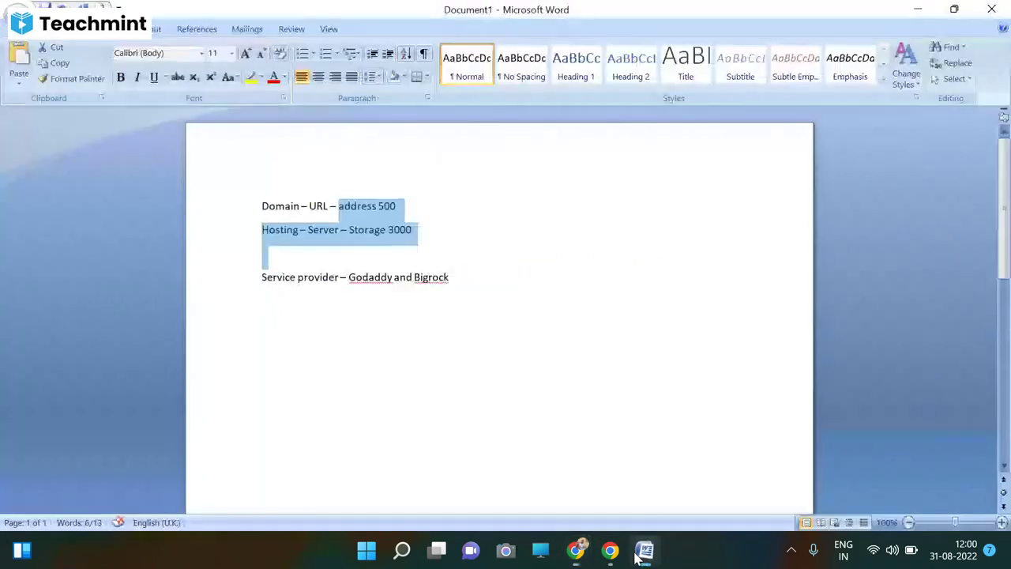
- Add a Password line with the new admin password below the Word notes
{"action": "left_click", "coordinate": [455, 272]}
{"action": "key", "text": "Return"}
{"action": "key", "text": "Return"}
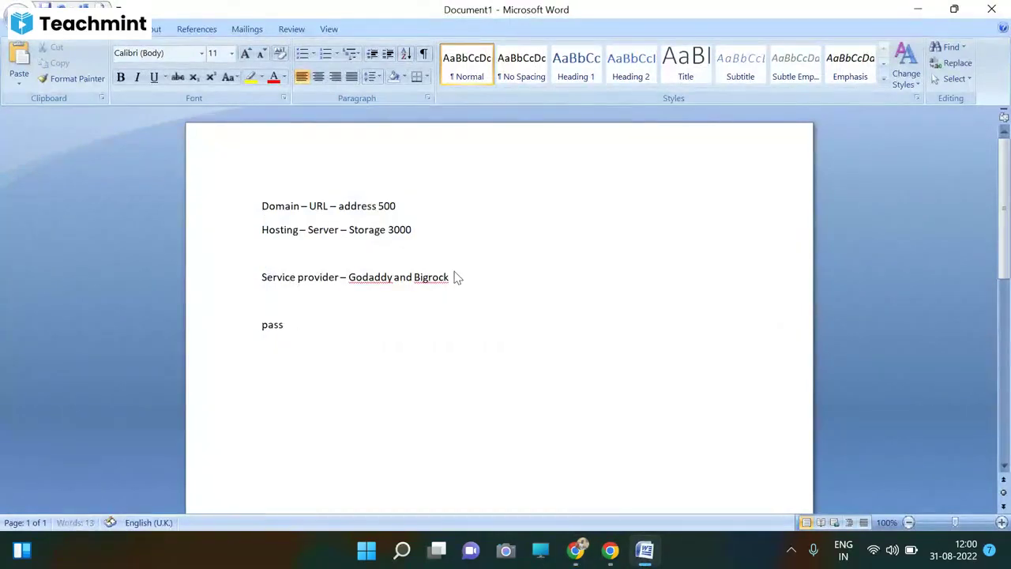
- Back in the browser, start the WordPress installation
{"action": "mouse_move", "coordinate": [579, 557]}
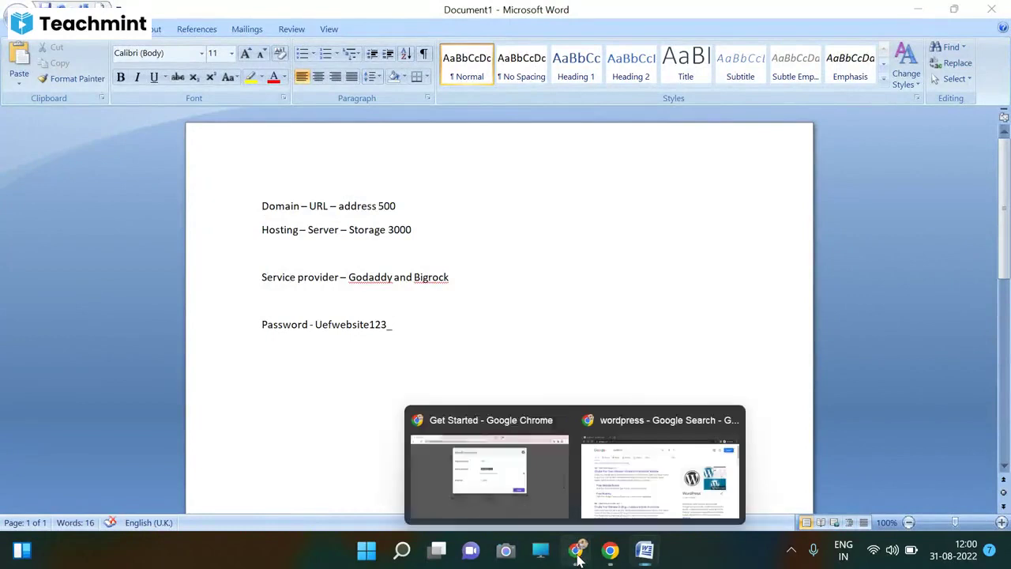
{"action": "left_click", "coordinate": [510, 498]}
{"action": "left_click", "coordinate": [684, 355]}
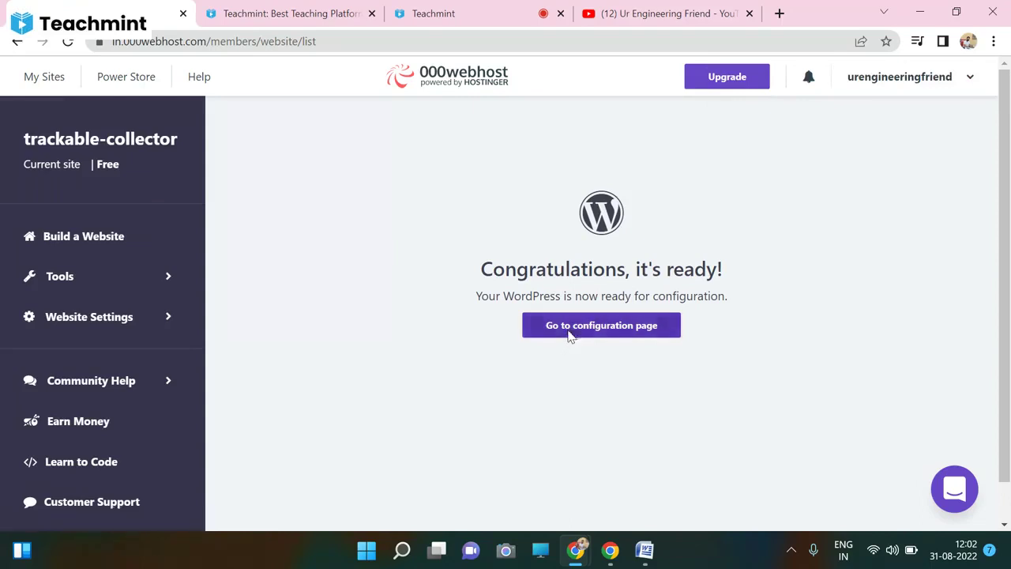
- Open the WordPress configuration page from the Congratulations message
{"action": "left_click", "coordinate": [569, 332]}
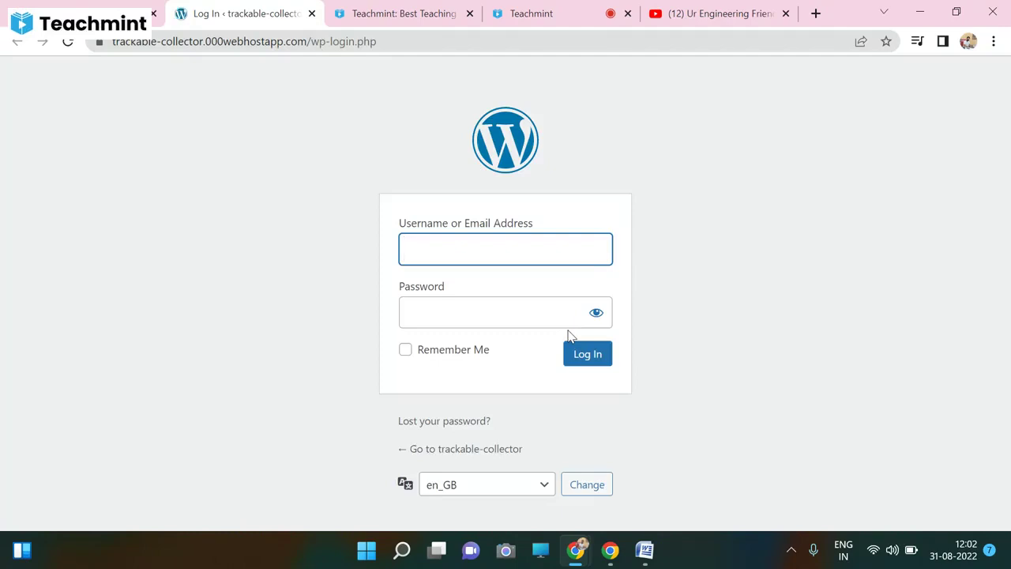
- Enter 'admin' as the login username and copy the saved password from the Word notes
{"action": "left_click", "coordinate": [550, 259]}
{"action": "type", "text": "admin"}
{"action": "key", "text": "Tab"}
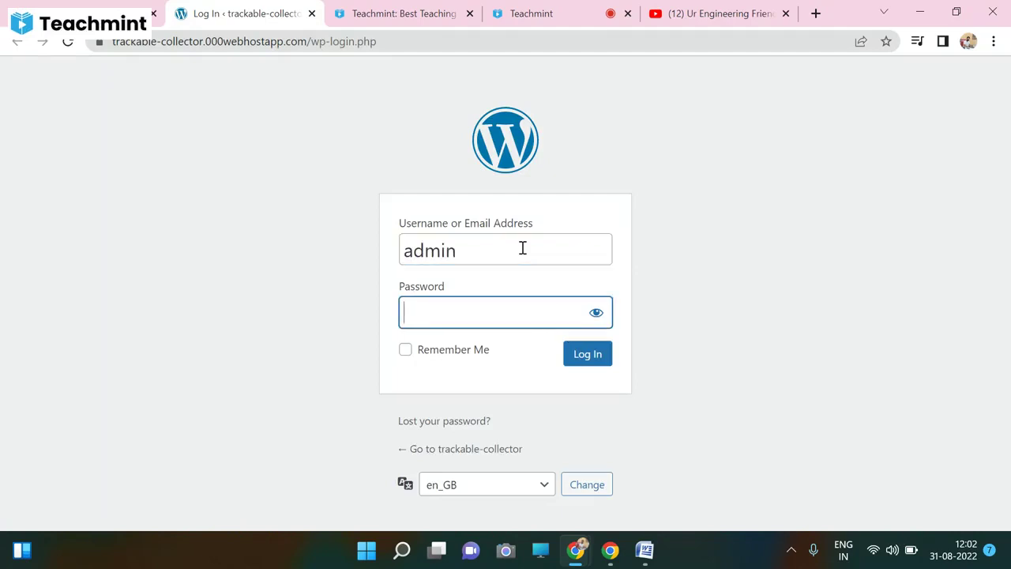
{"action": "mouse_move", "coordinate": [644, 549]}
{"action": "left_click", "coordinate": [630, 478]}
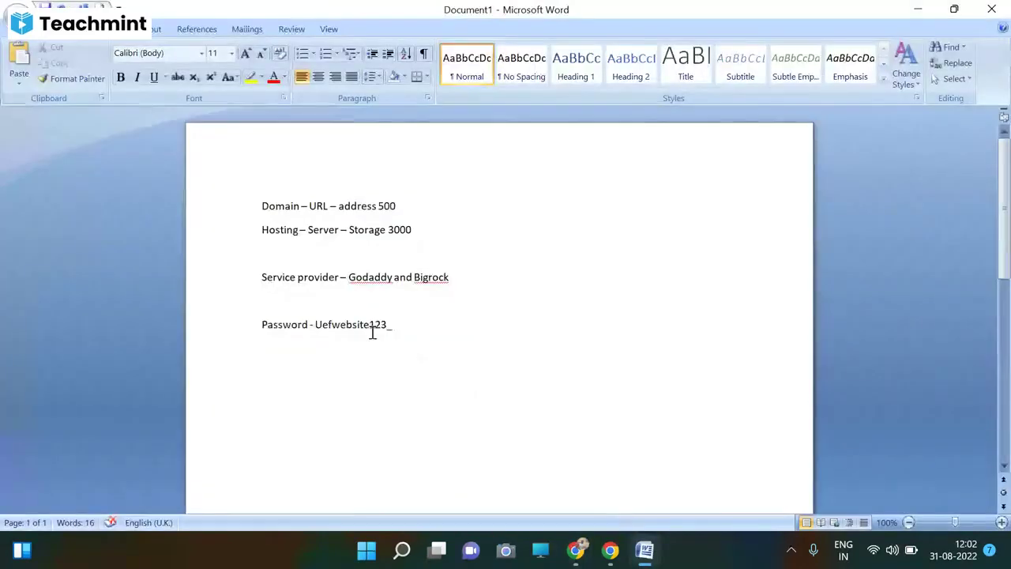
{"action": "left_click_drag", "start_coordinate": [315, 325], "coordinate": [399, 331]}
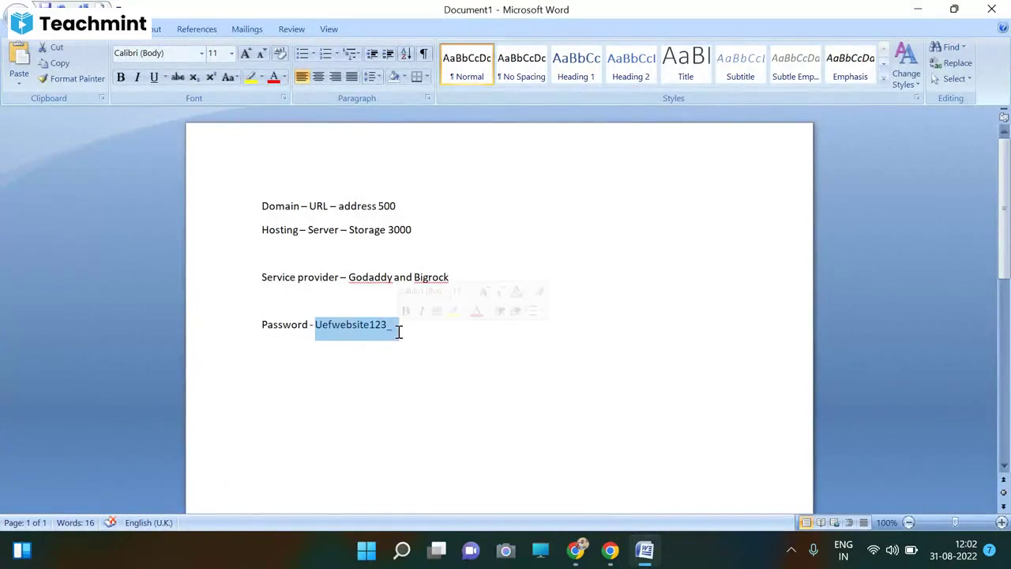
{"action": "left_click", "coordinate": [576, 549]}
{"action": "left_click", "coordinate": [489, 482]}
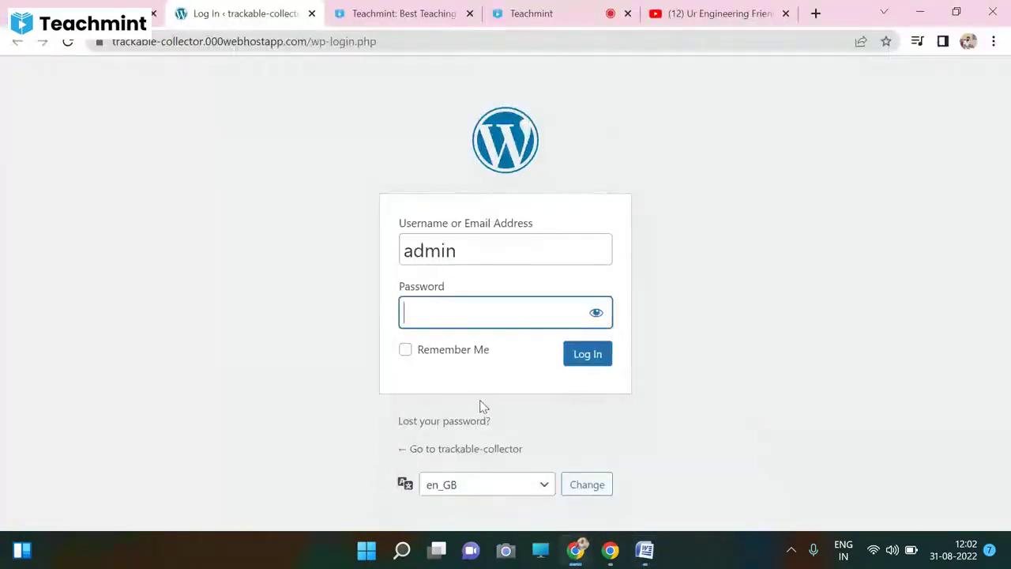
- Paste and reveal the password, tick Remember Me, and submit the login
{"action": "left_click", "coordinate": [503, 311]}
{"action": "key", "text": "ctrl+v"}
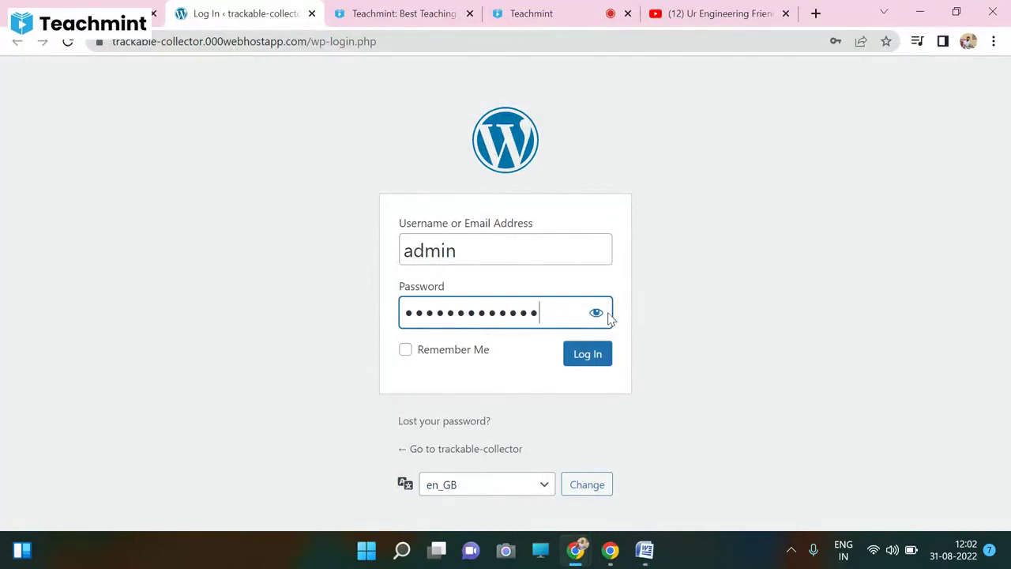
{"action": "left_click", "coordinate": [597, 313]}
{"action": "left_click", "coordinate": [563, 313]}
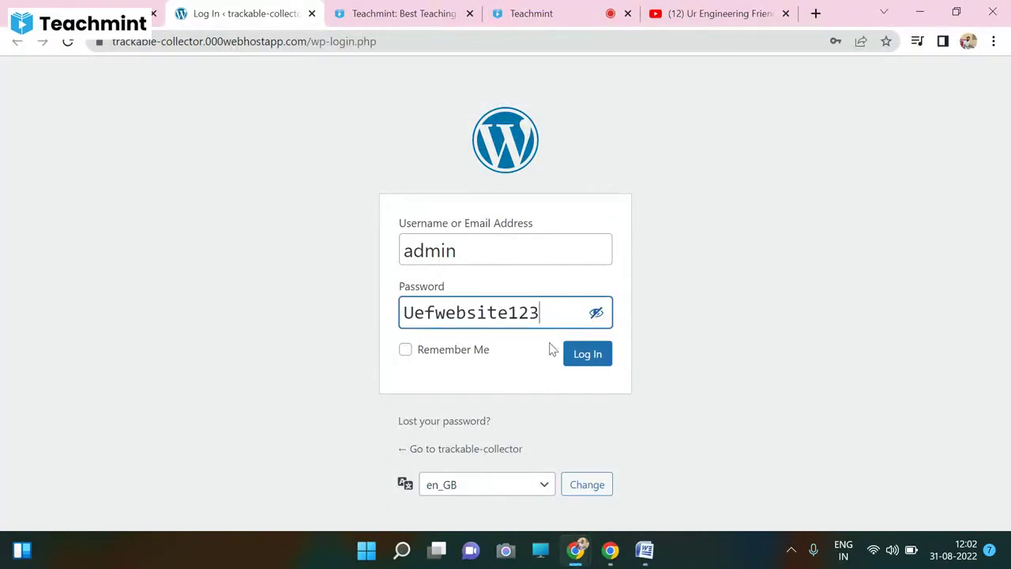
{"action": "left_click", "coordinate": [460, 355]}
{"action": "left_click", "coordinate": [579, 360]}
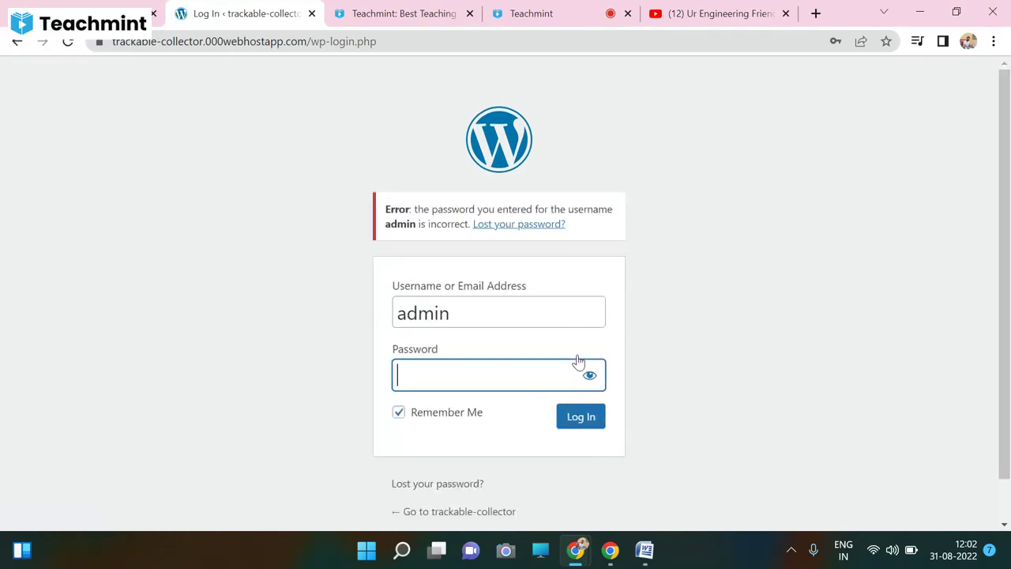
- Paste the full password from the Word notes, verify it, and log in as admin
{"action": "left_click", "coordinate": [490, 310]}
{"action": "left_click", "coordinate": [644, 550]}
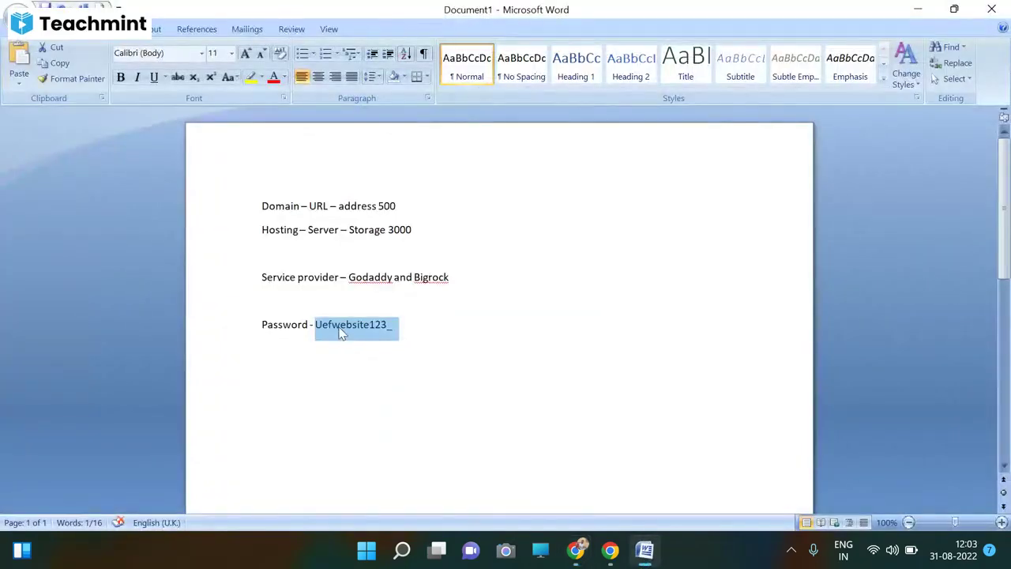
{"action": "left_click", "coordinate": [567, 545]}
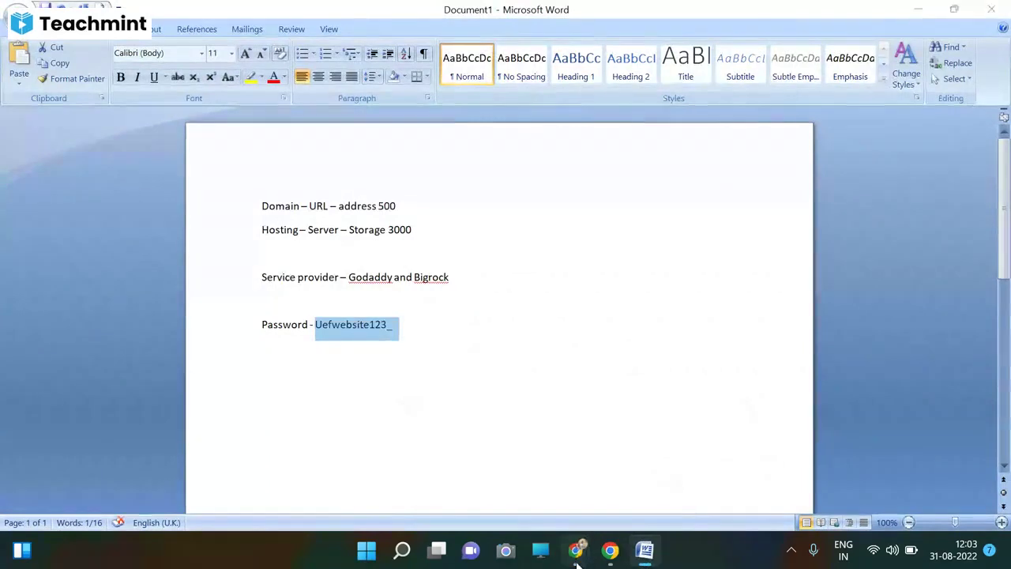
{"action": "left_click", "coordinate": [489, 474]}
{"action": "left_click", "coordinate": [466, 376]}
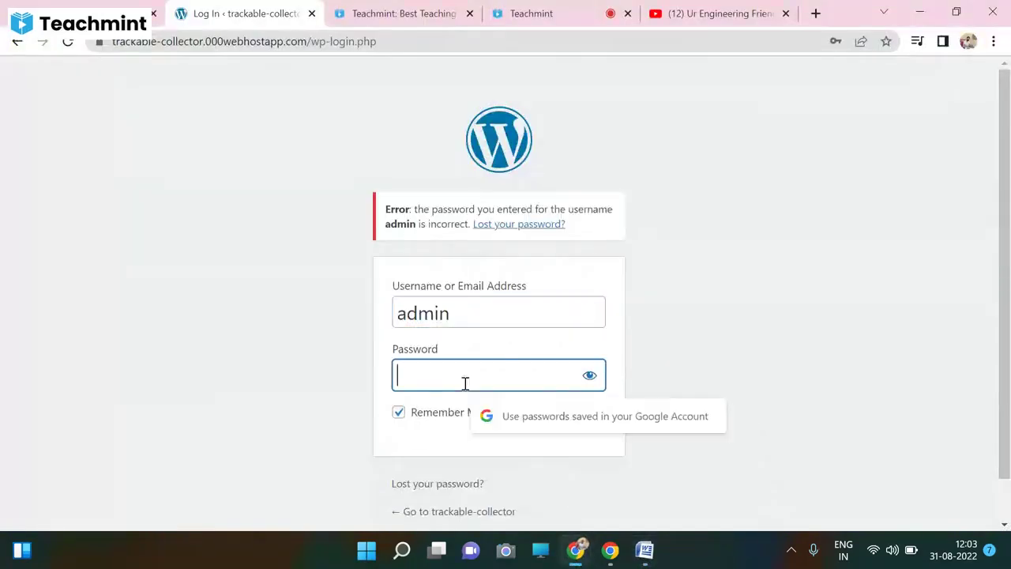
{"action": "key", "text": "ctrl+v"}
{"action": "left_click", "coordinate": [590, 378]}
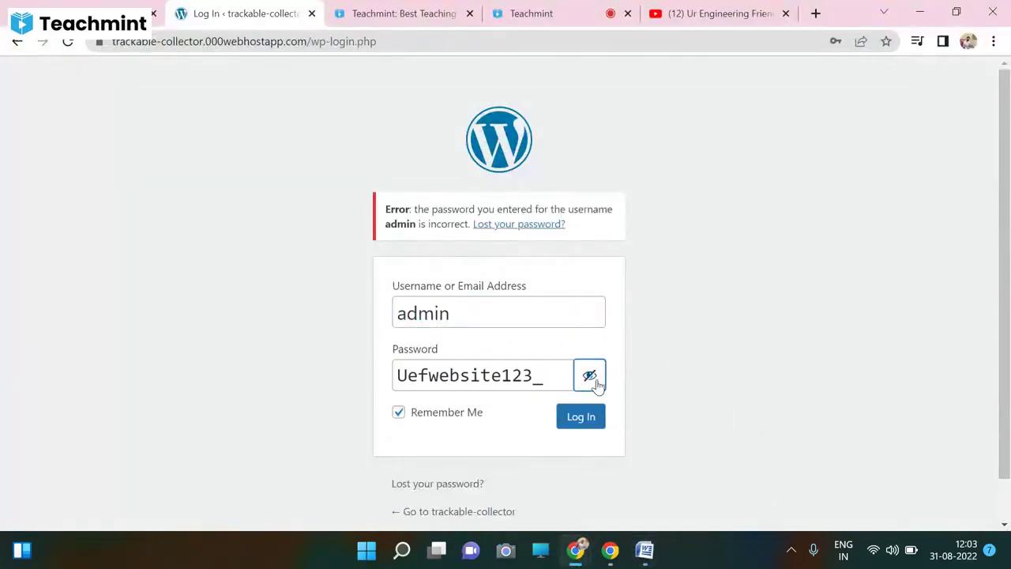
{"action": "left_click", "coordinate": [575, 424]}
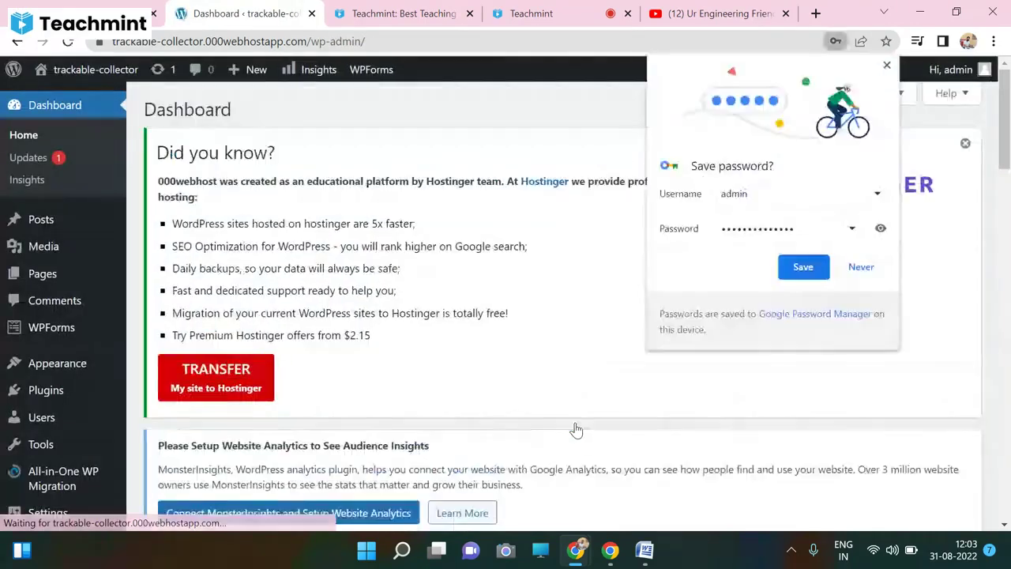
- Save the login password in Chrome for this device only
{"action": "left_click", "coordinate": [802, 267]}
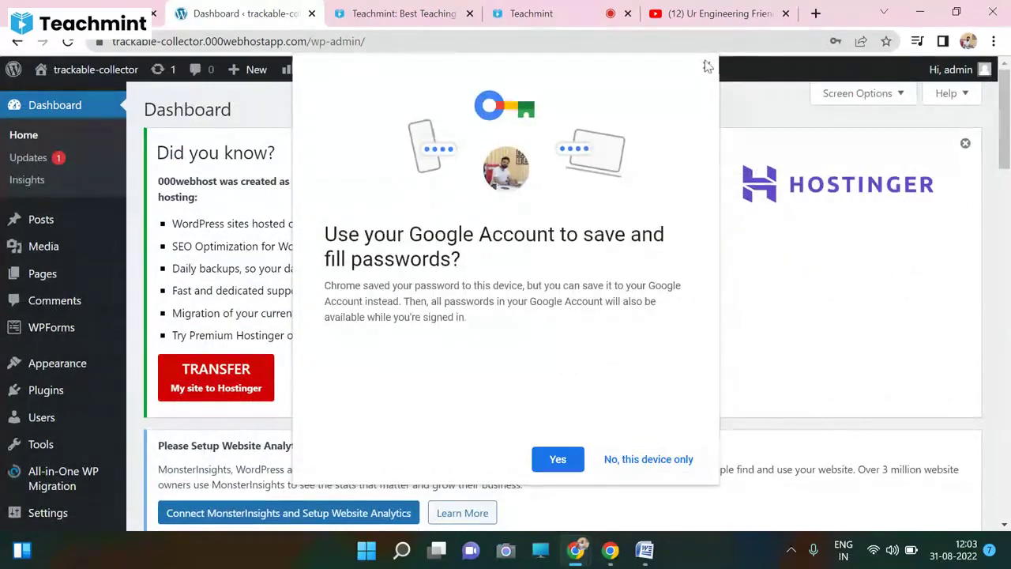
{"action": "left_click", "coordinate": [615, 461]}
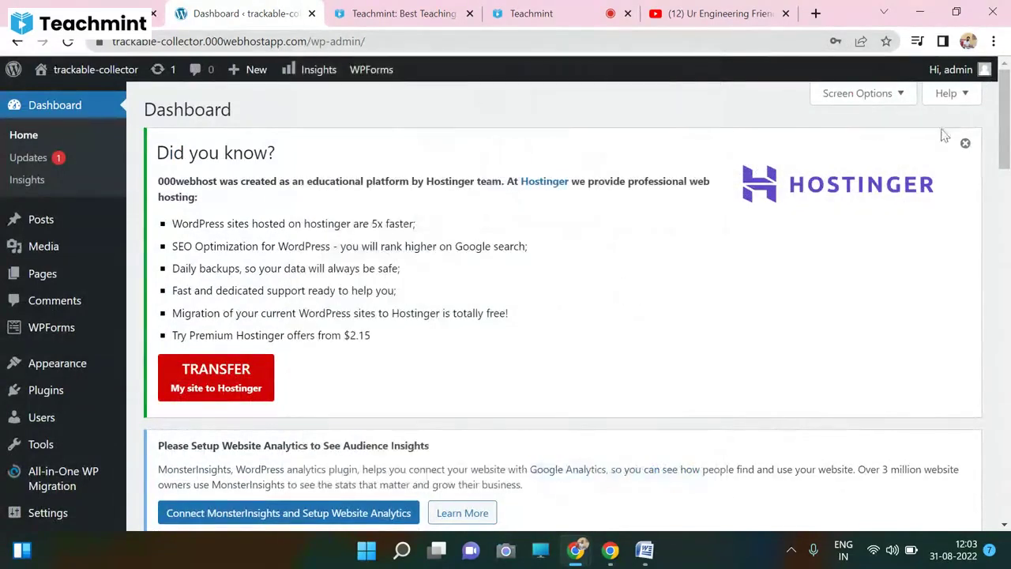
{"action": "mouse_move", "coordinate": [1003, 162]}
{"action": "left_mouse_down"}
{"action": "mouse_move", "coordinate": [1005, 517]}
{"action": "mouse_move", "coordinate": [1008, 47]}
{"action": "left_mouse_up"}
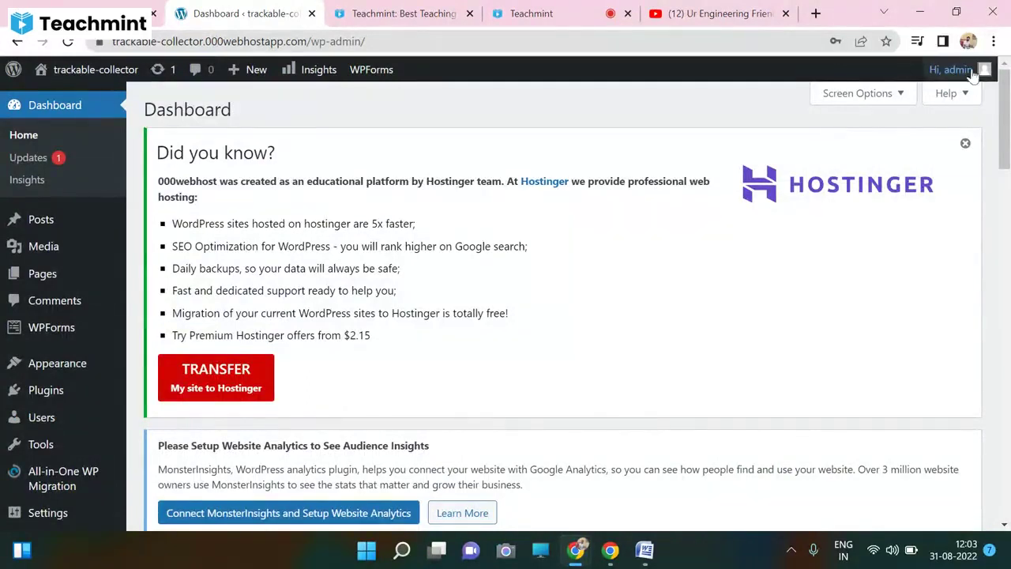
- Dismiss the 'Did you know?', 'Welcome to Shapely' and 'Welcome to WordPress' notices
{"action": "left_click", "coordinate": [965, 143]}
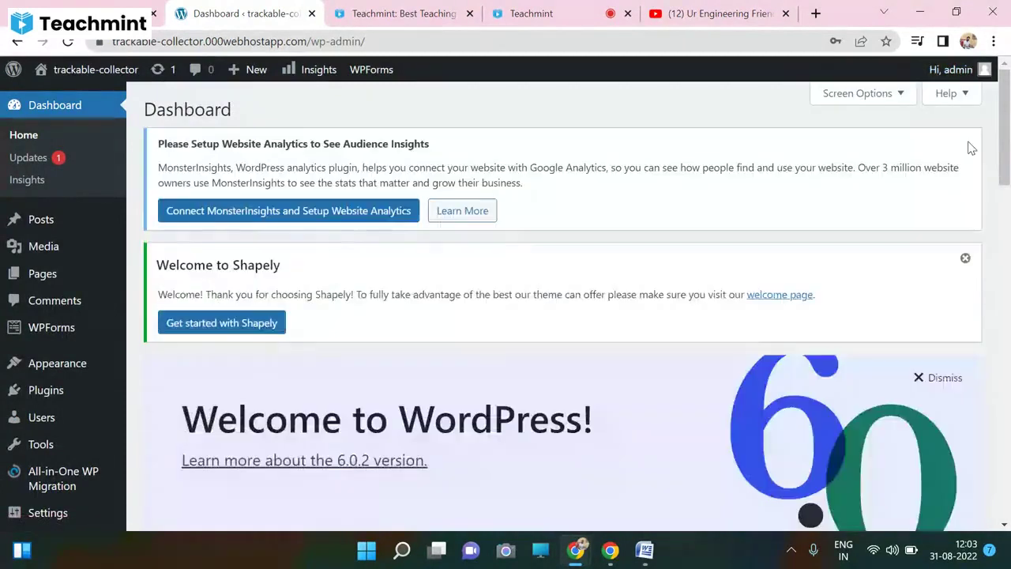
{"action": "left_click", "coordinate": [965, 259]}
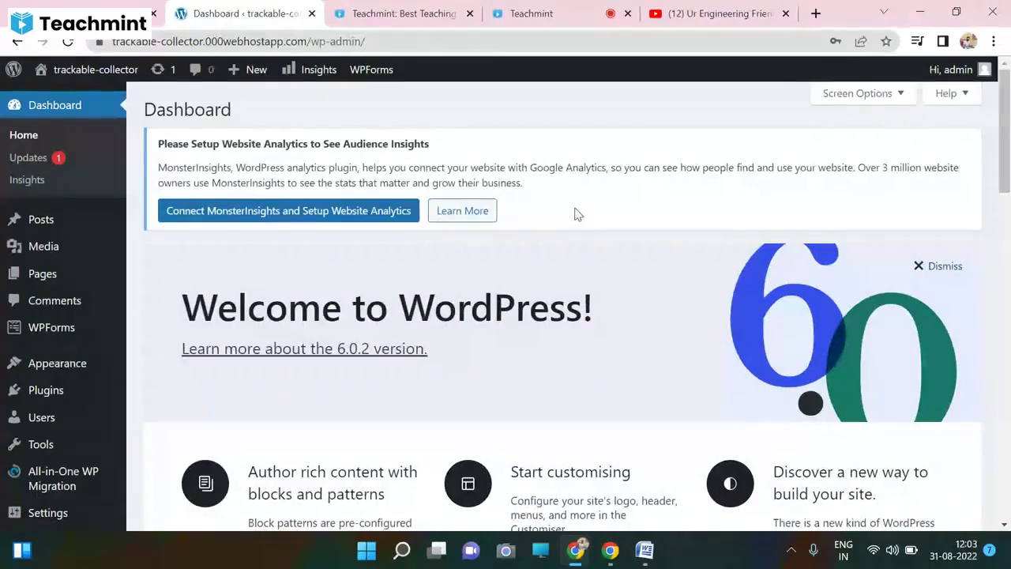
{"action": "mouse_move", "coordinate": [32, 232]}
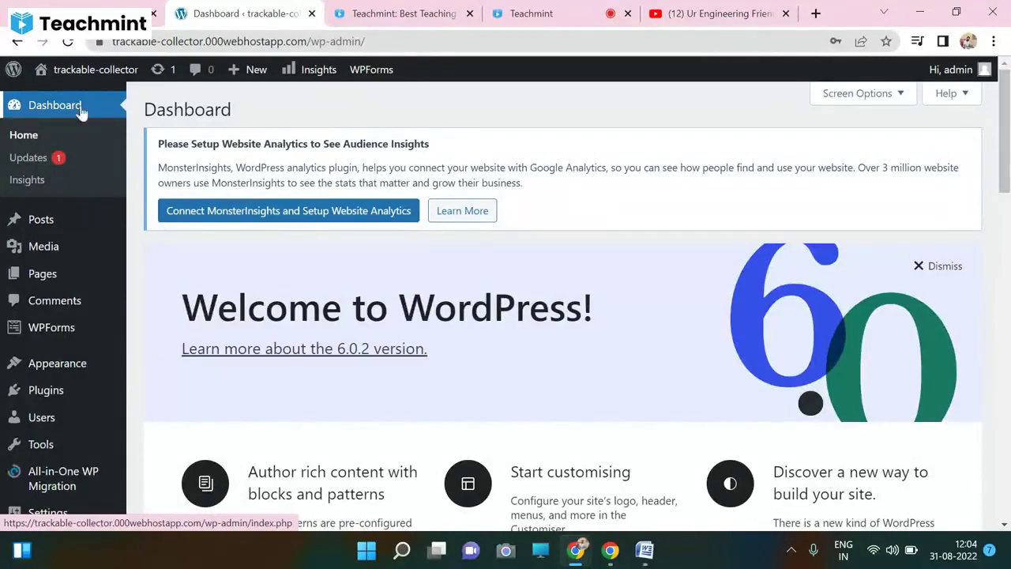
{"action": "mouse_move", "coordinate": [49, 364]}
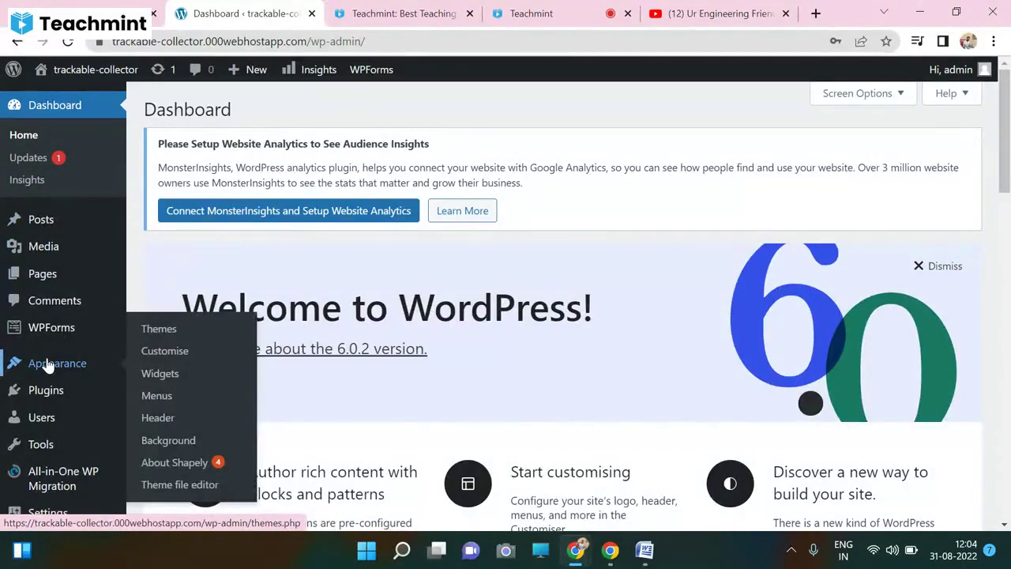
{"action": "left_click", "coordinate": [920, 267]}
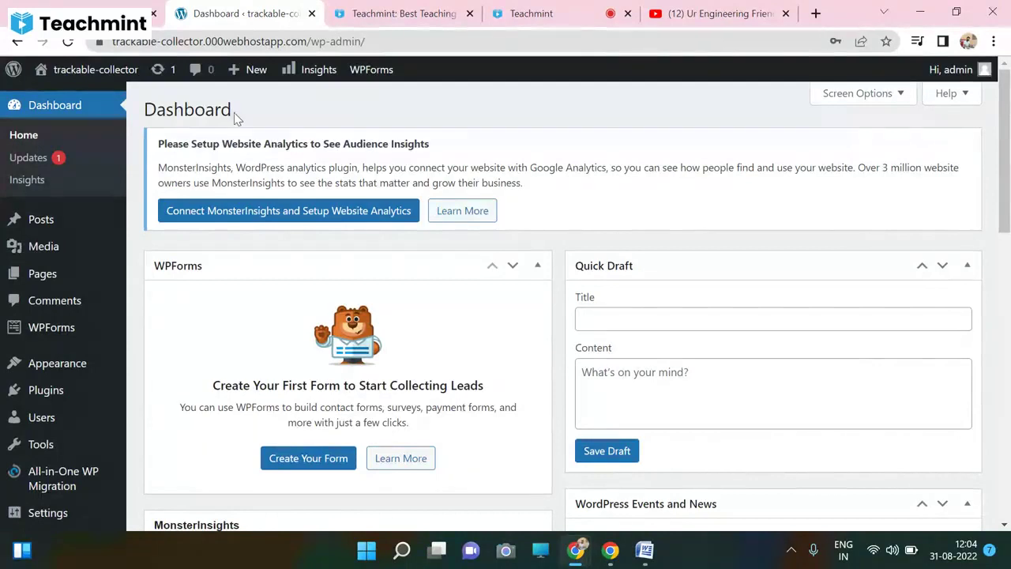
{"action": "mouse_move", "coordinate": [102, 84]}
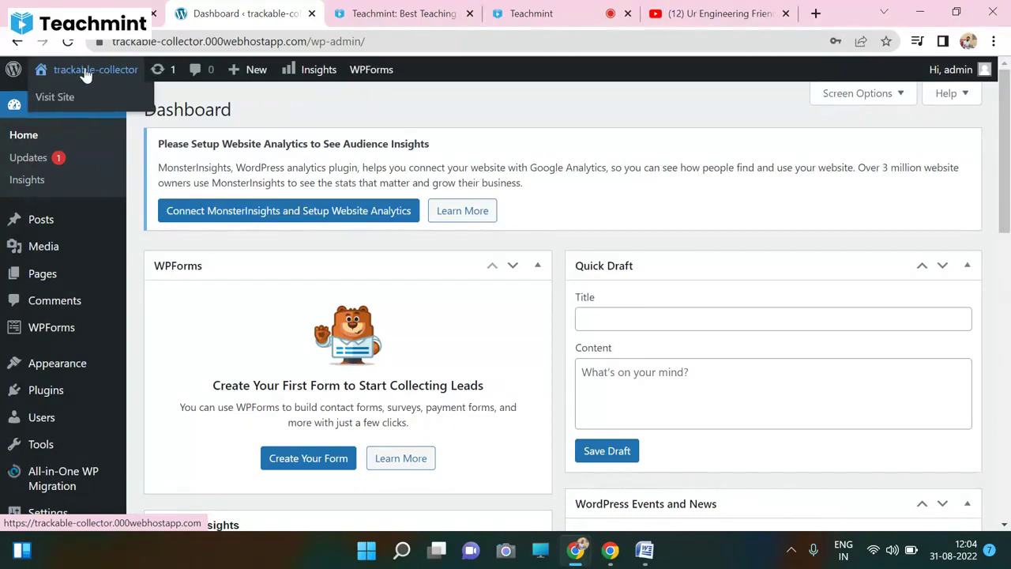
- Visit the live trackable-collector blog, scroll to its footer and back, then go to YouTube
{"action": "left_click", "coordinate": [59, 101]}
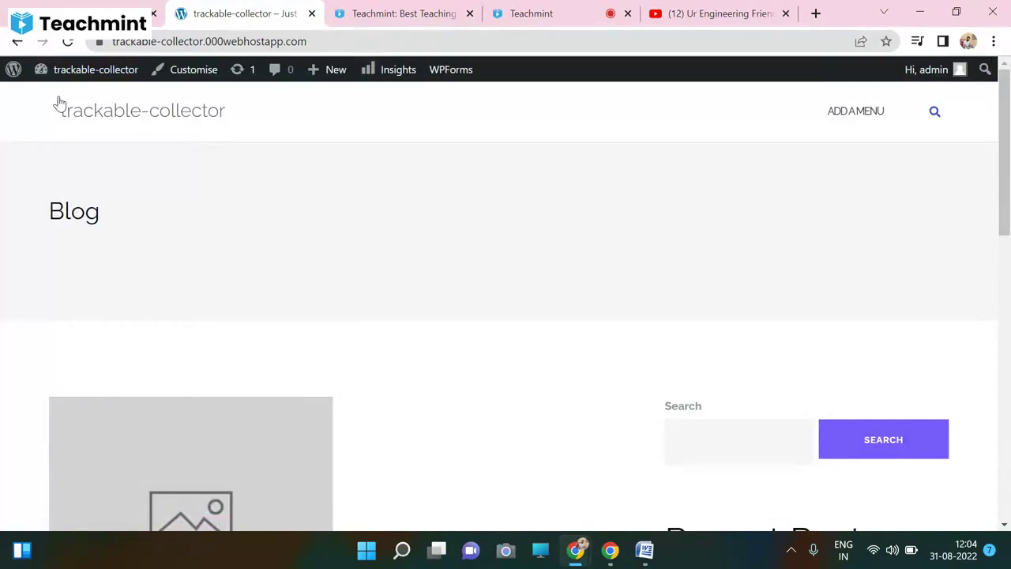
{"action": "left_click", "coordinate": [221, 41]}
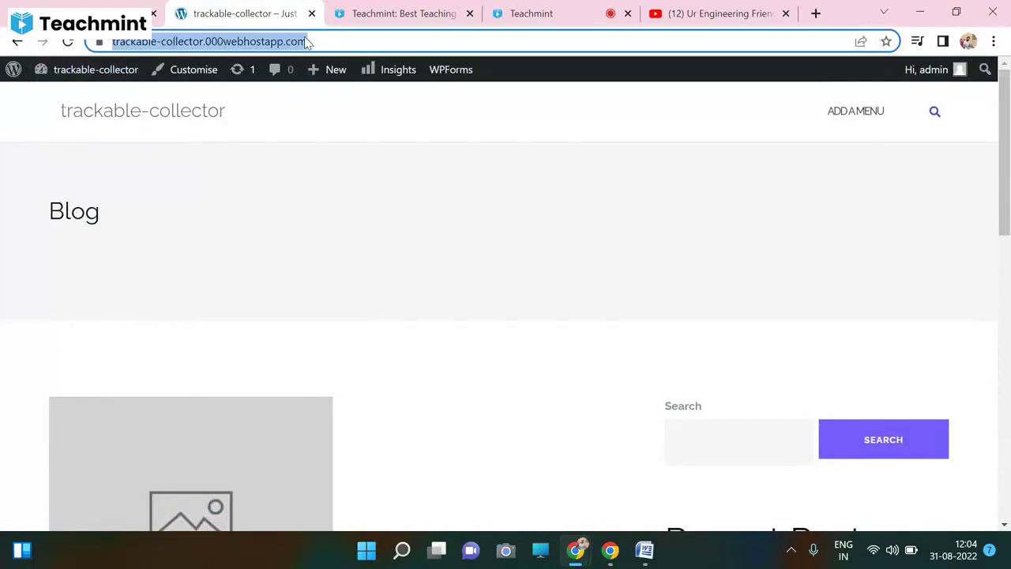
{"action": "left_click", "coordinate": [354, 310]}
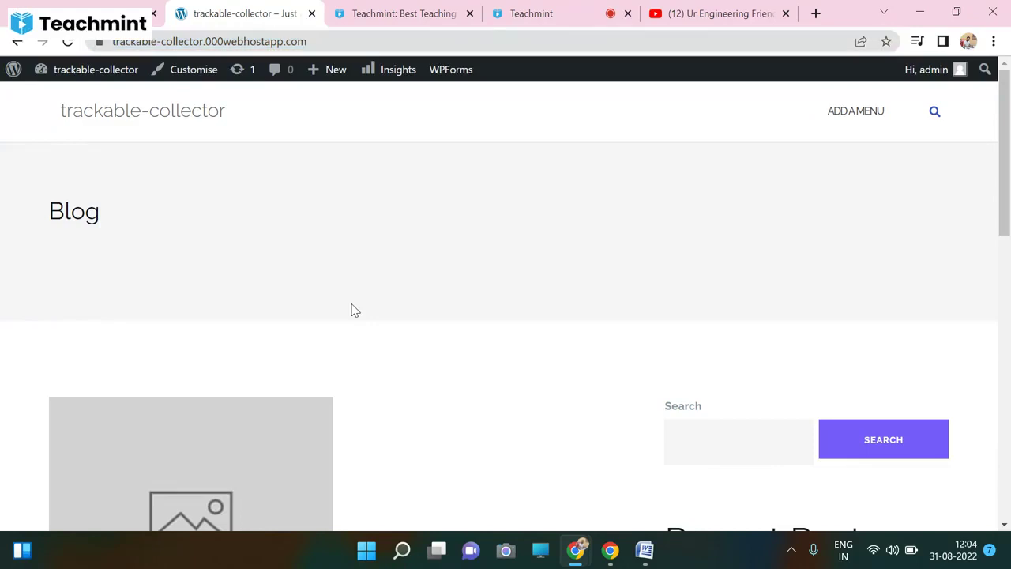
{"action": "left_click_drag", "start_coordinate": [1004, 158], "coordinate": [1007, 462]}
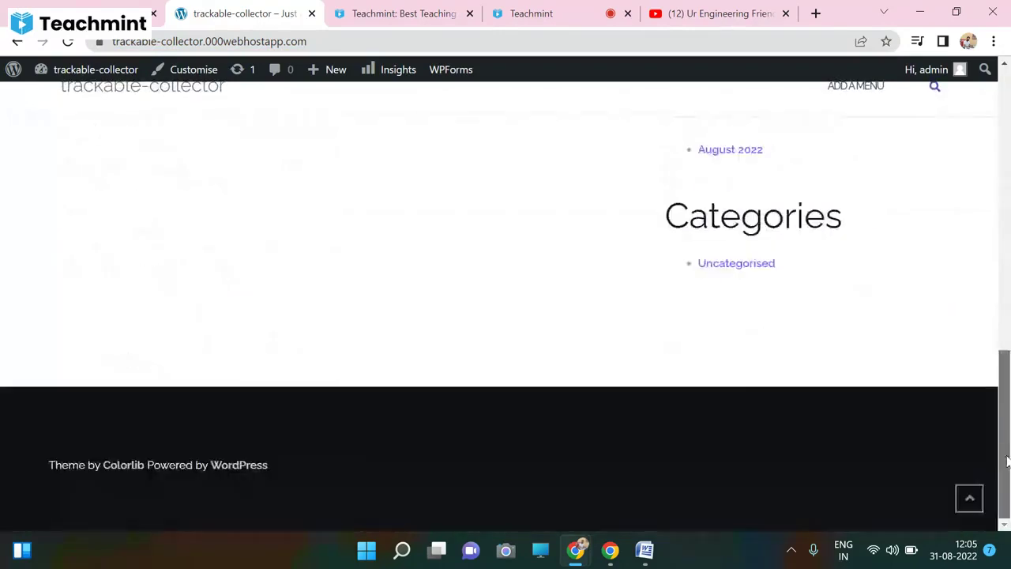
{"action": "left_click_drag", "start_coordinate": [50, 464], "coordinate": [316, 472]}
{"action": "left_click", "coordinate": [316, 473]}
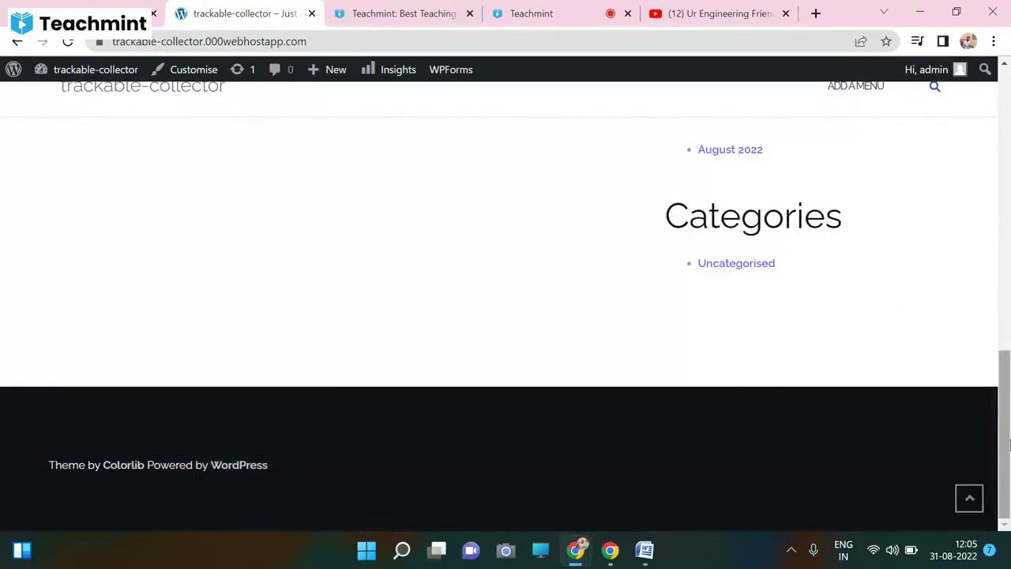
{"action": "left_click_drag", "start_coordinate": [1006, 445], "coordinate": [1006, 116]}
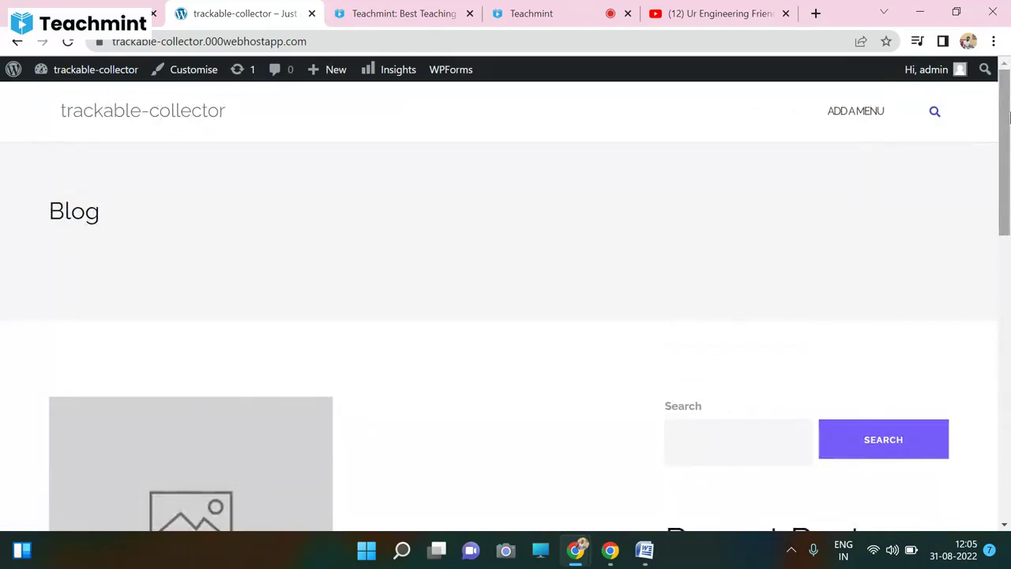
{"action": "left_click", "coordinate": [691, 9]}
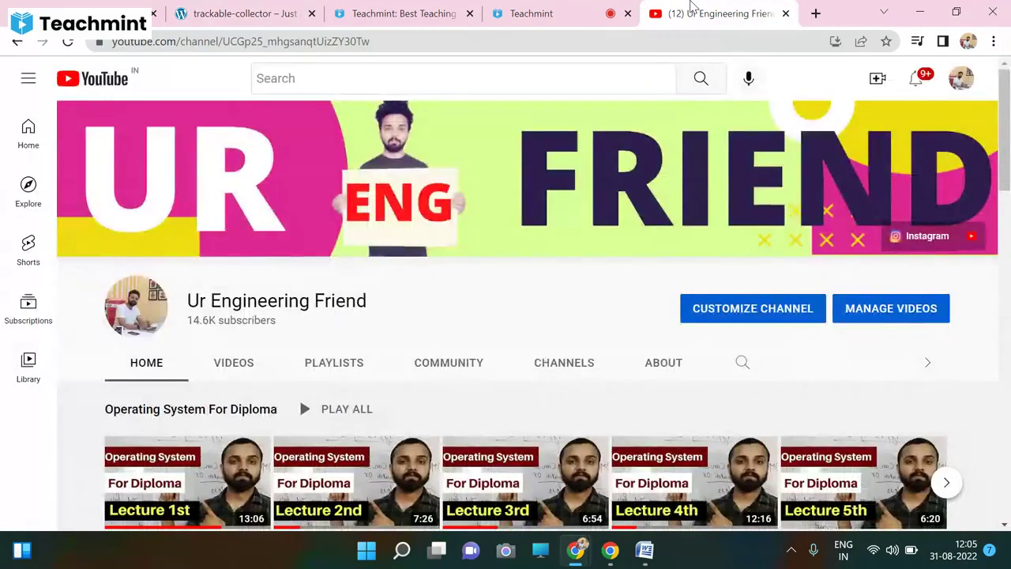